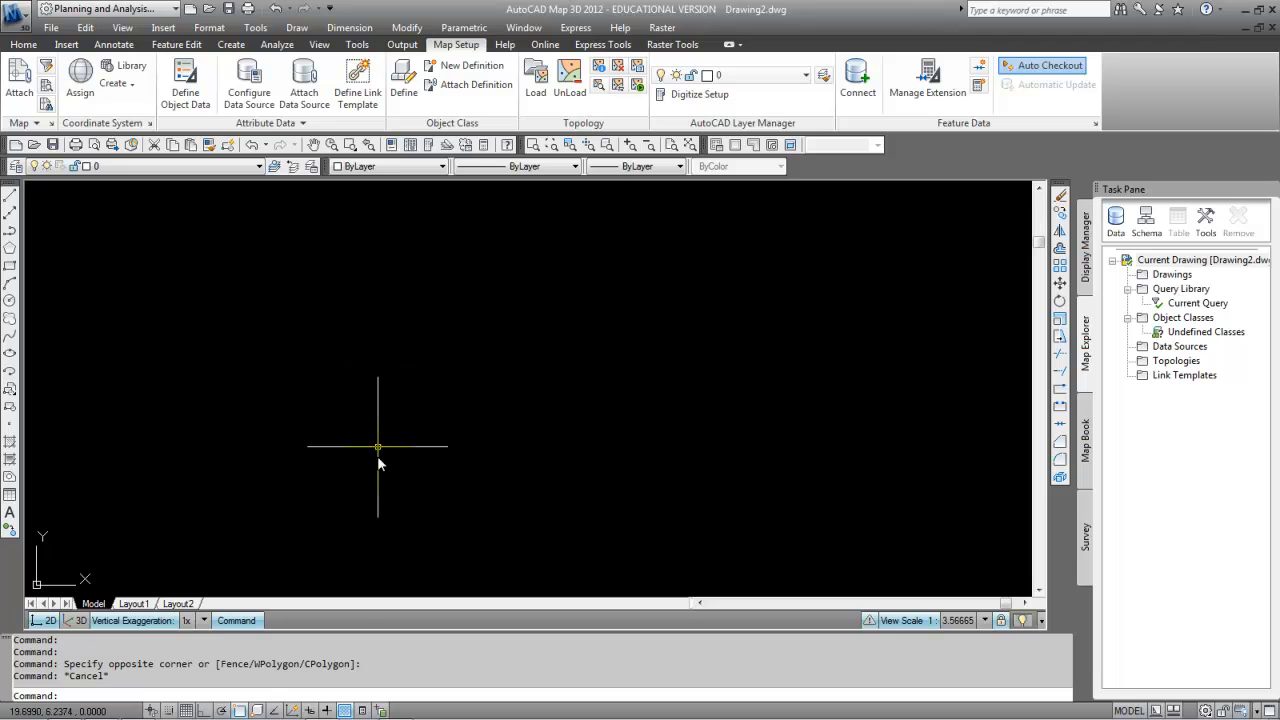
# - Switch to Windows Explorer and browse the instructor's shared O: drive folder to Shared Data > ENGD 374 > Lab 1
pyautogui.moveTo(360, 717)
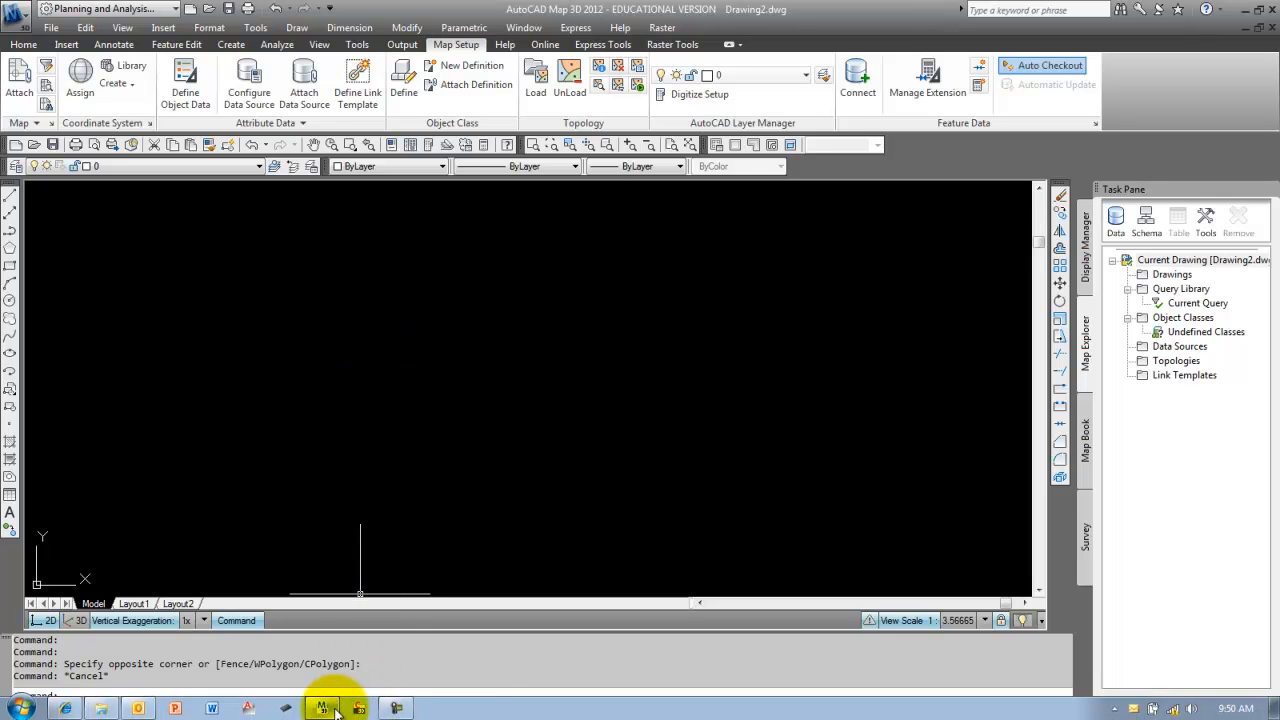
pyautogui.moveTo(325, 706)
pyautogui.moveTo(108, 710)
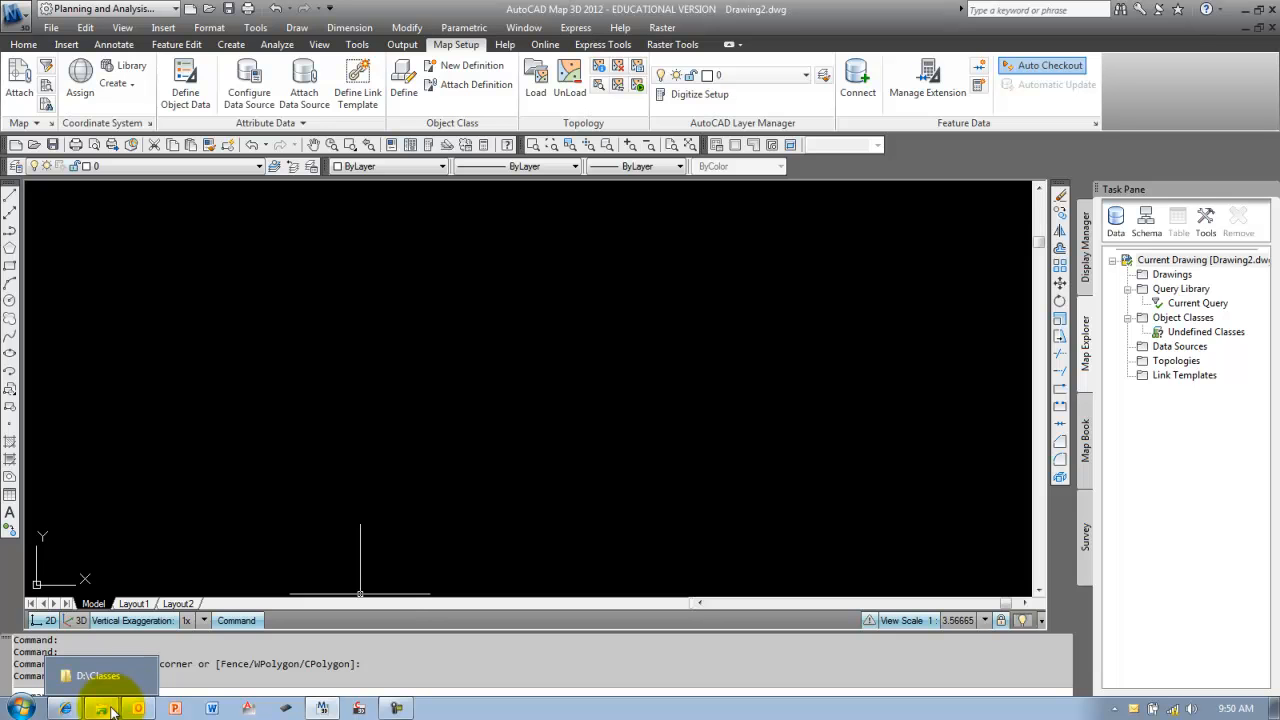
pyautogui.click(110, 710)
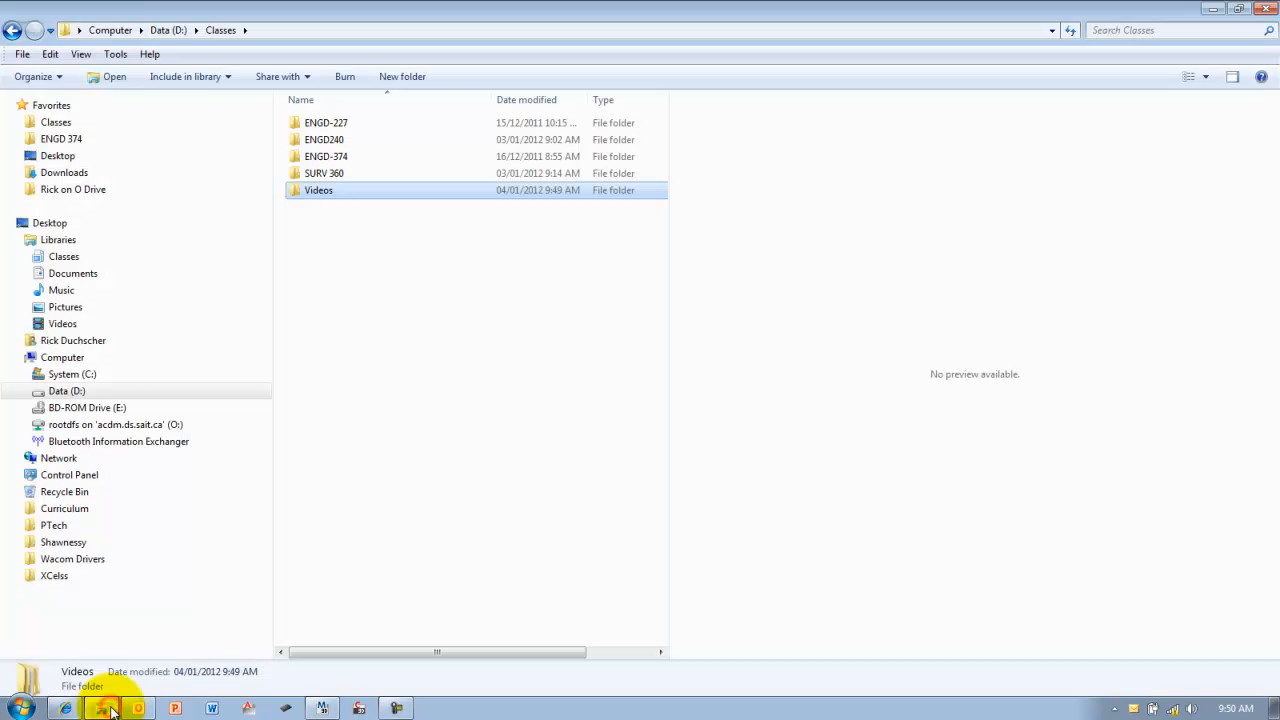
pyautogui.click(68, 190)
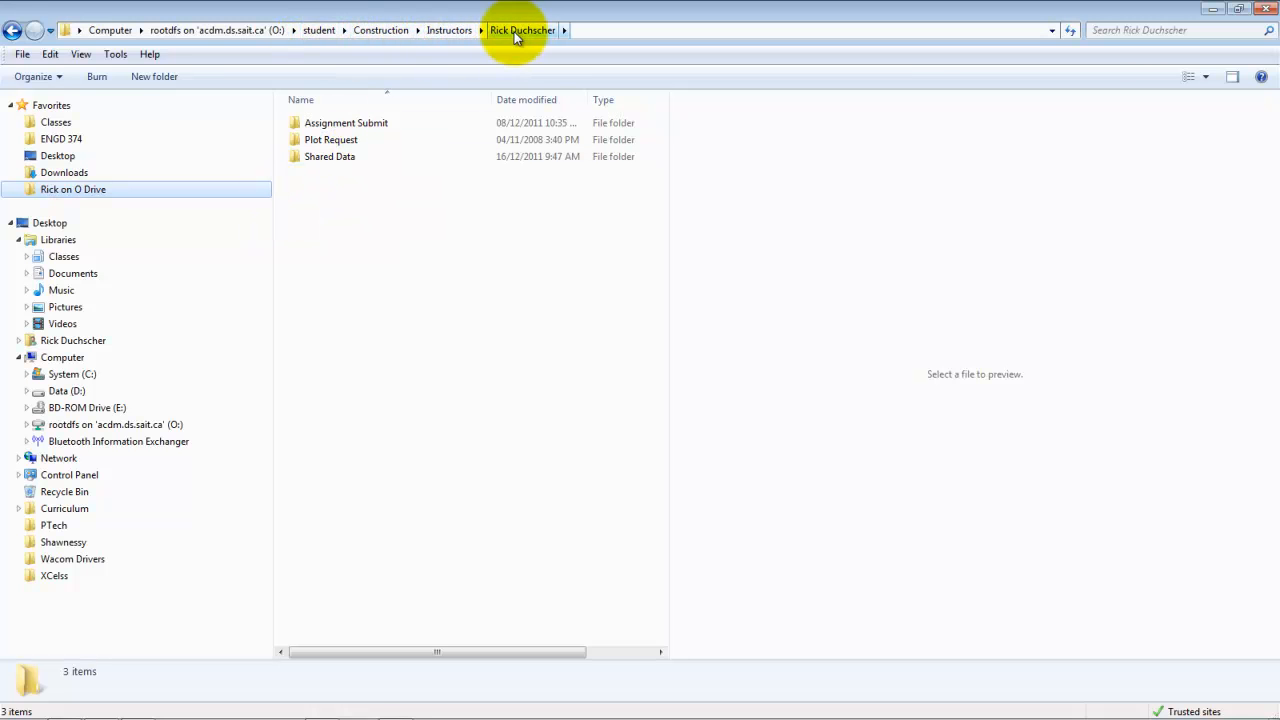
pyautogui.doubleClick(338, 158)
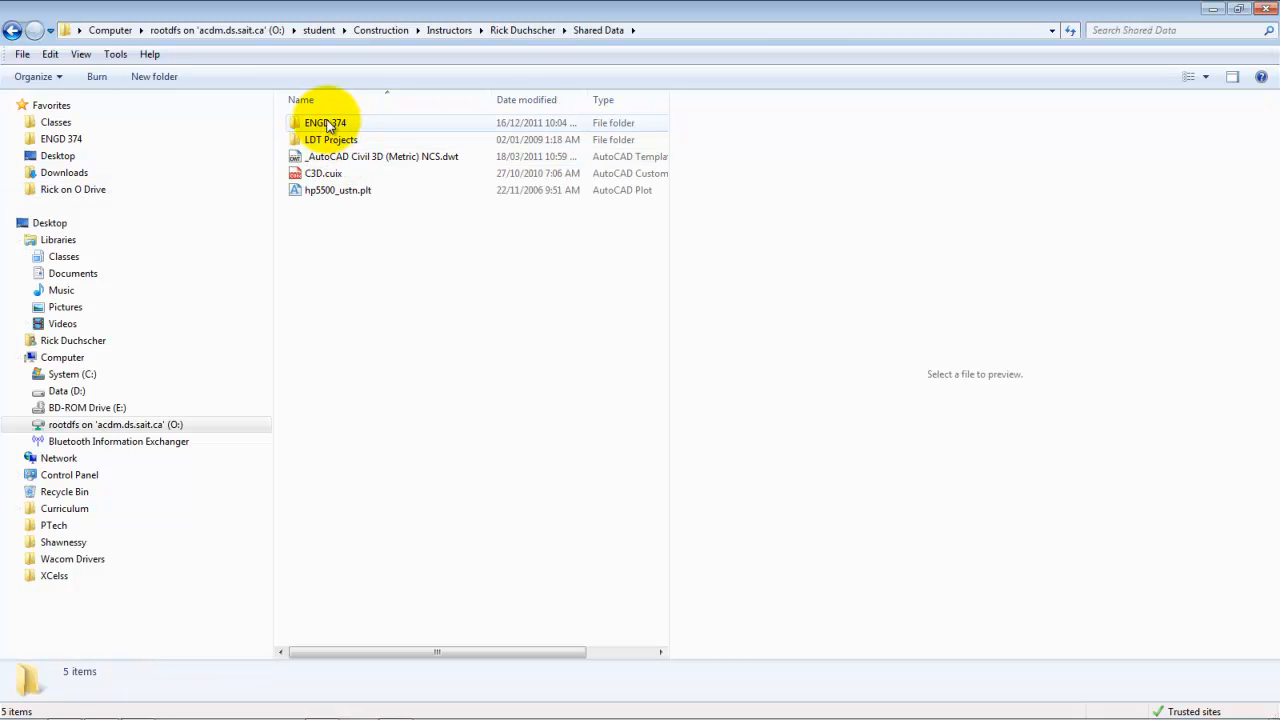
pyautogui.doubleClick(326, 123)
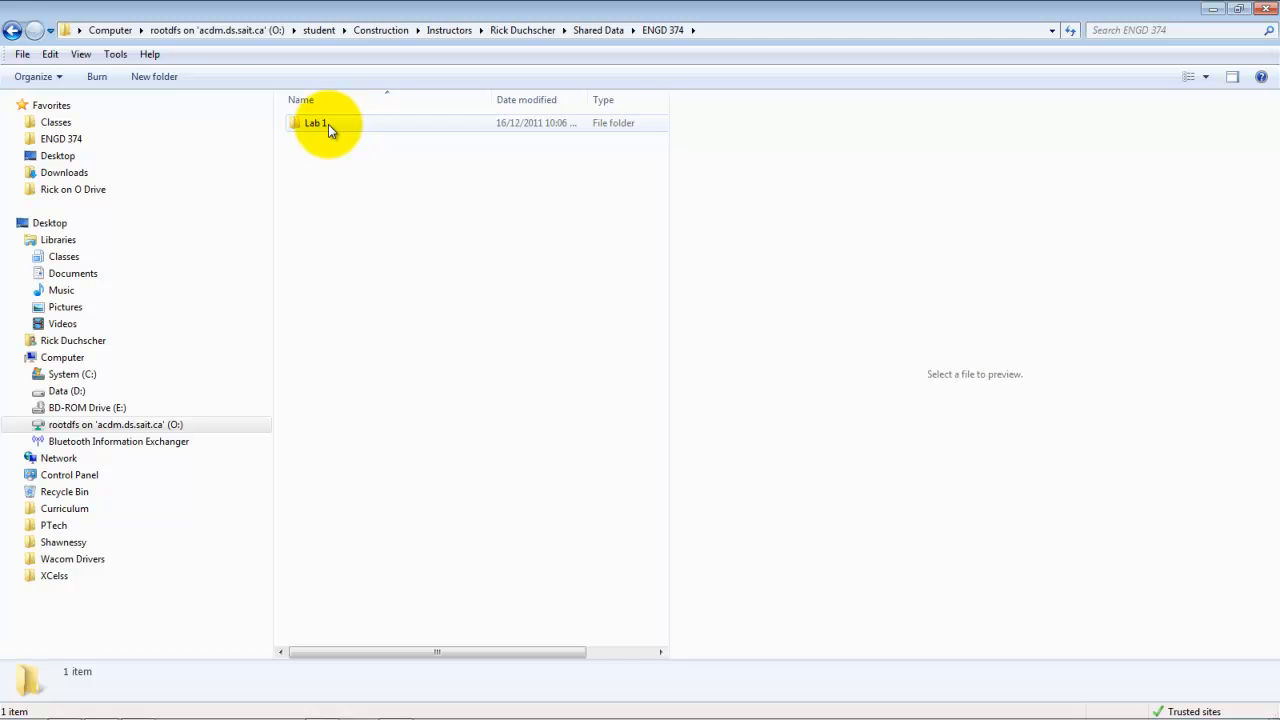
pyautogui.doubleClick(328, 124)
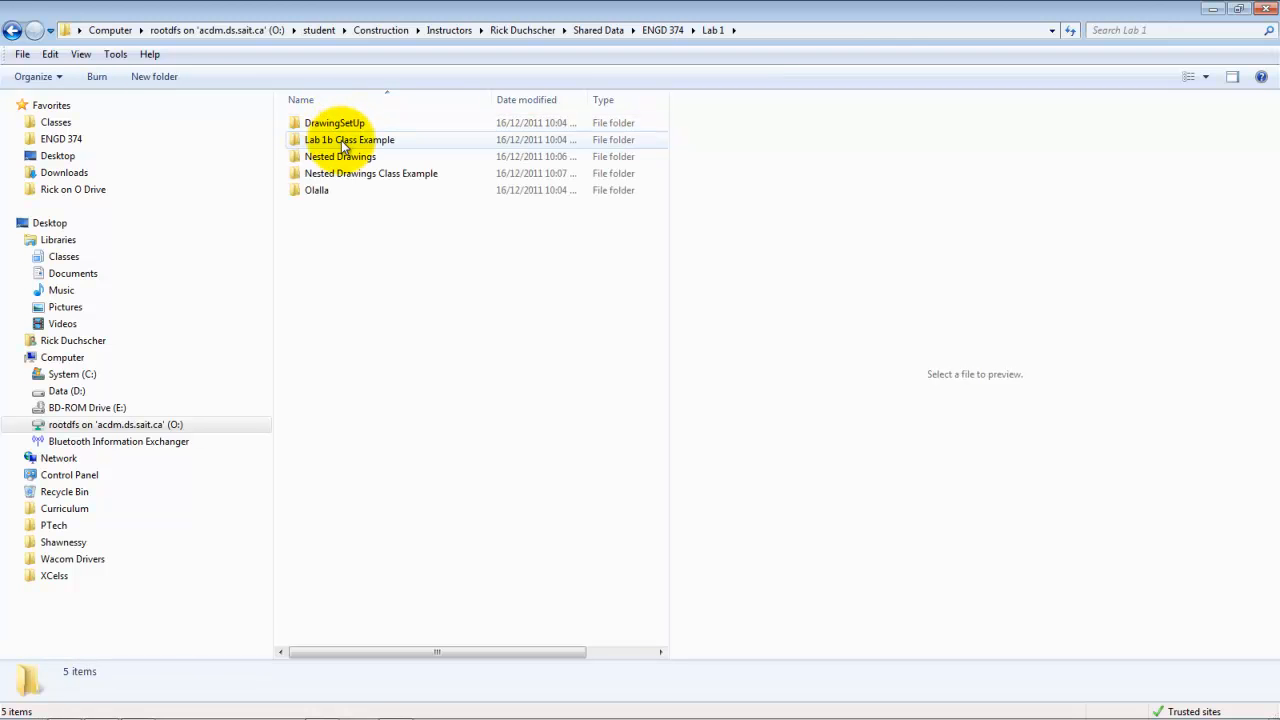
# - Copy the Lab 1b Class Example folder to the root of the Data (D:) drive and open the copy
pyautogui.click(341, 140)
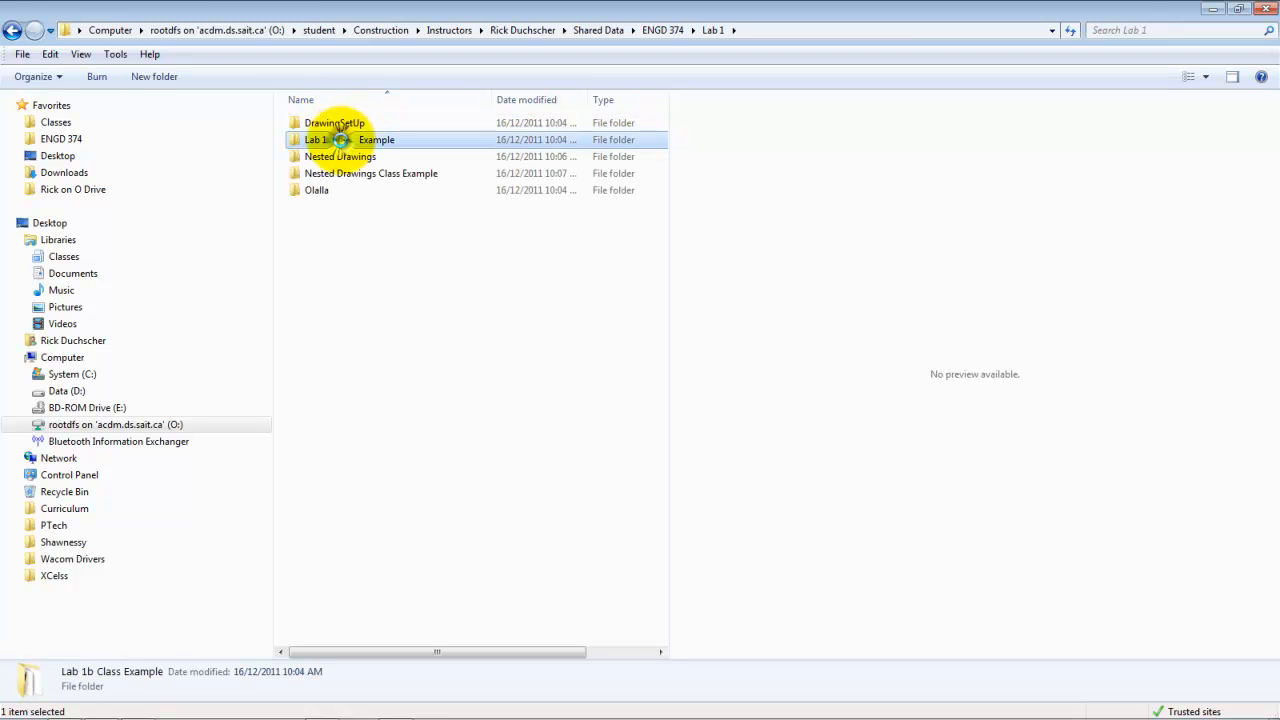
pyautogui.rightClick(341, 140)
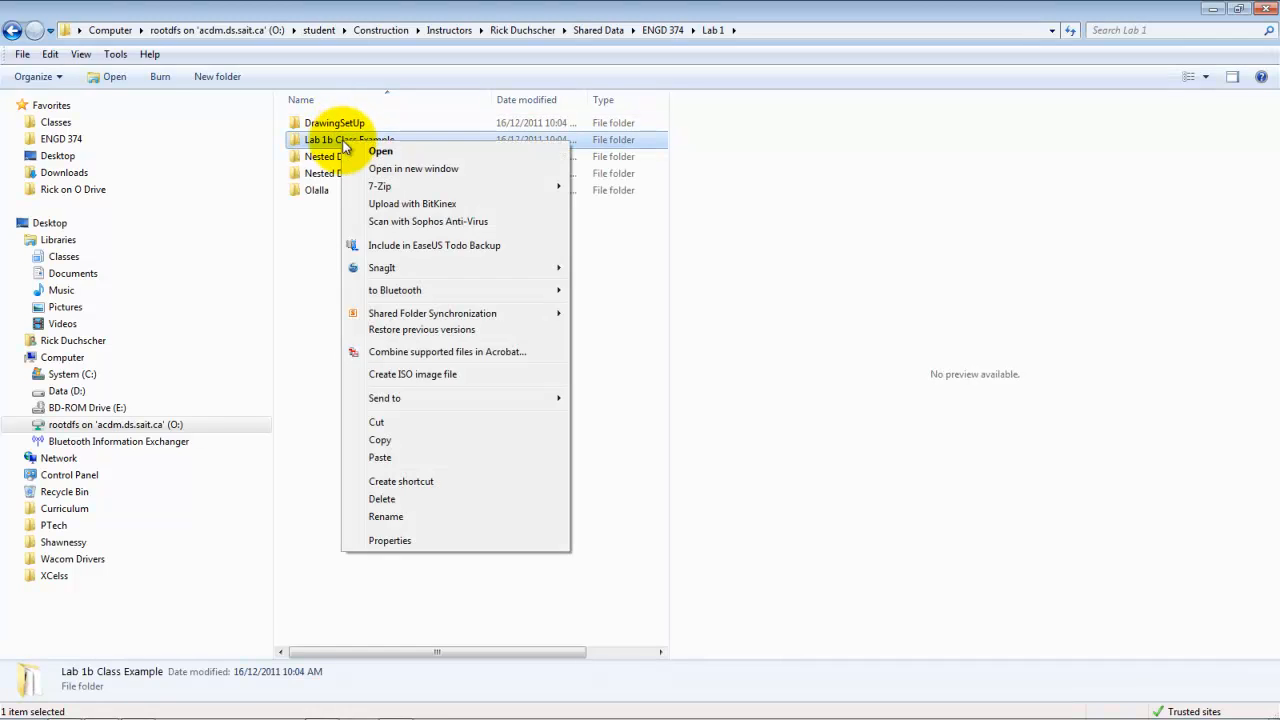
pyautogui.click(379, 440)
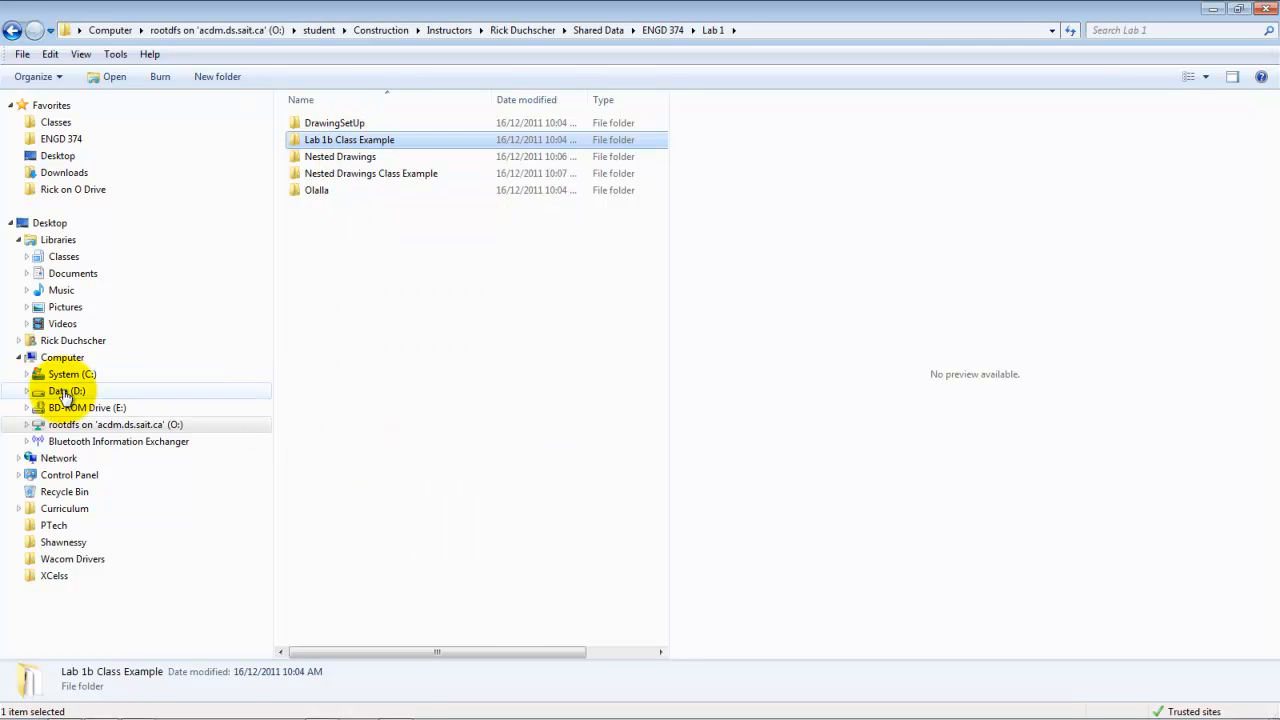
pyautogui.click(66, 391)
pyautogui.rightClick(335, 200)
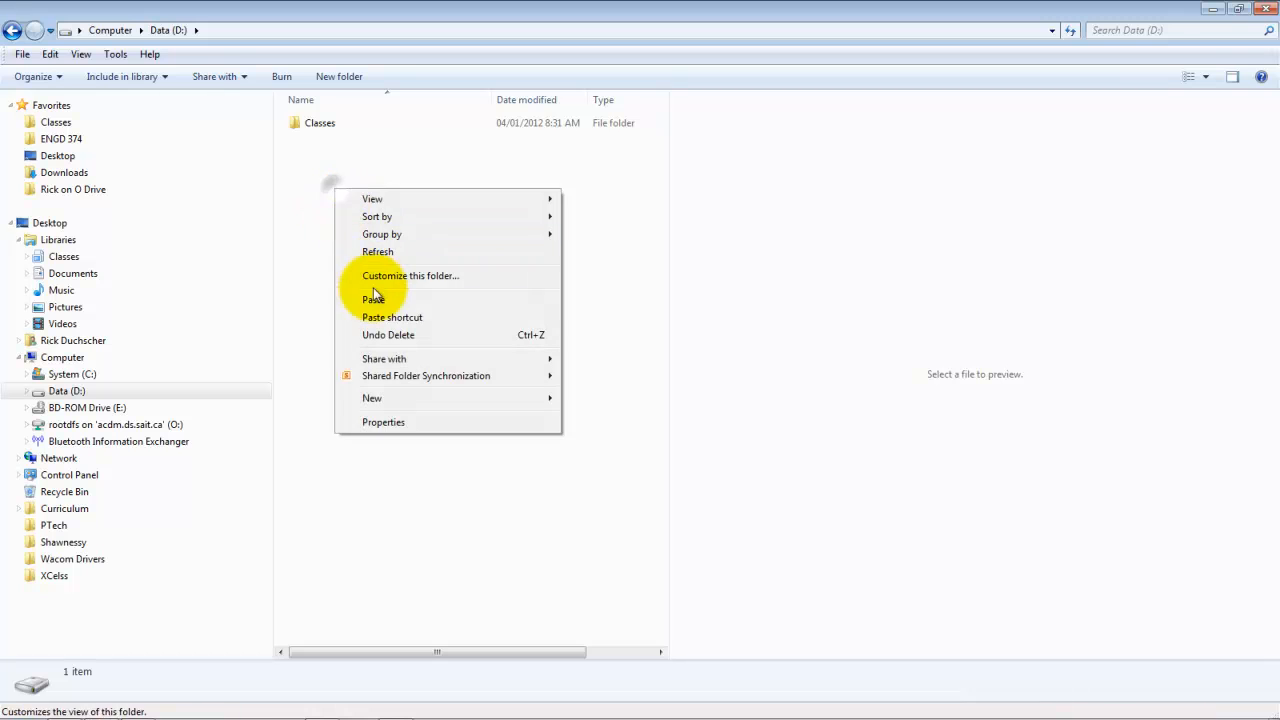
pyautogui.click(370, 300)
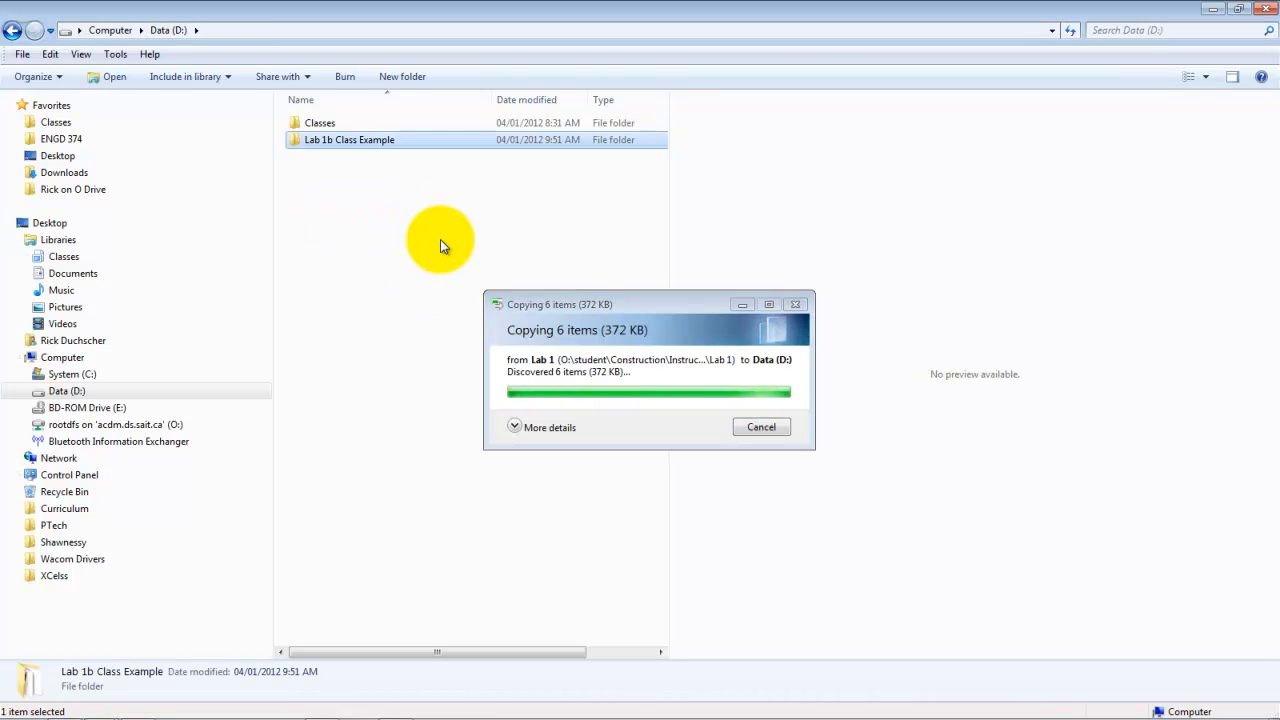
pyautogui.doubleClick(349, 143)
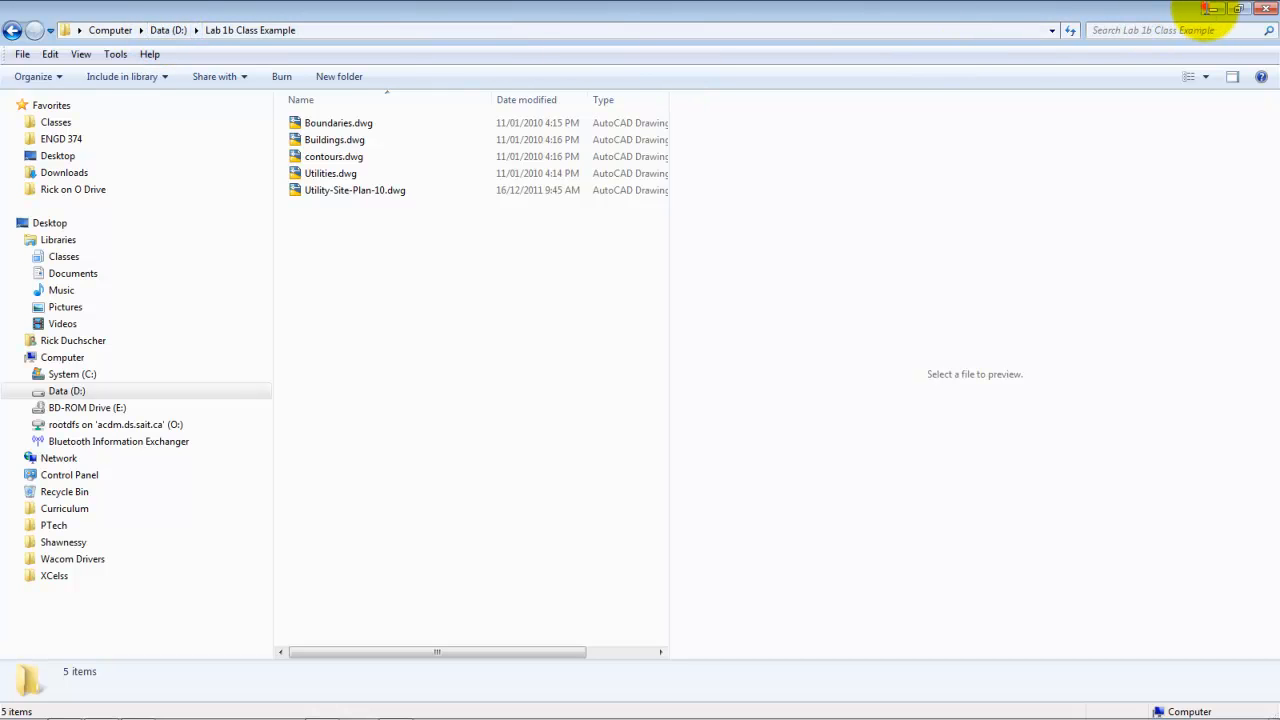
# - Return to AutoCAD Map 3D and save the empty drawing as Project in D:\Lab 1b Class Example
pyautogui.click(1208, 9)
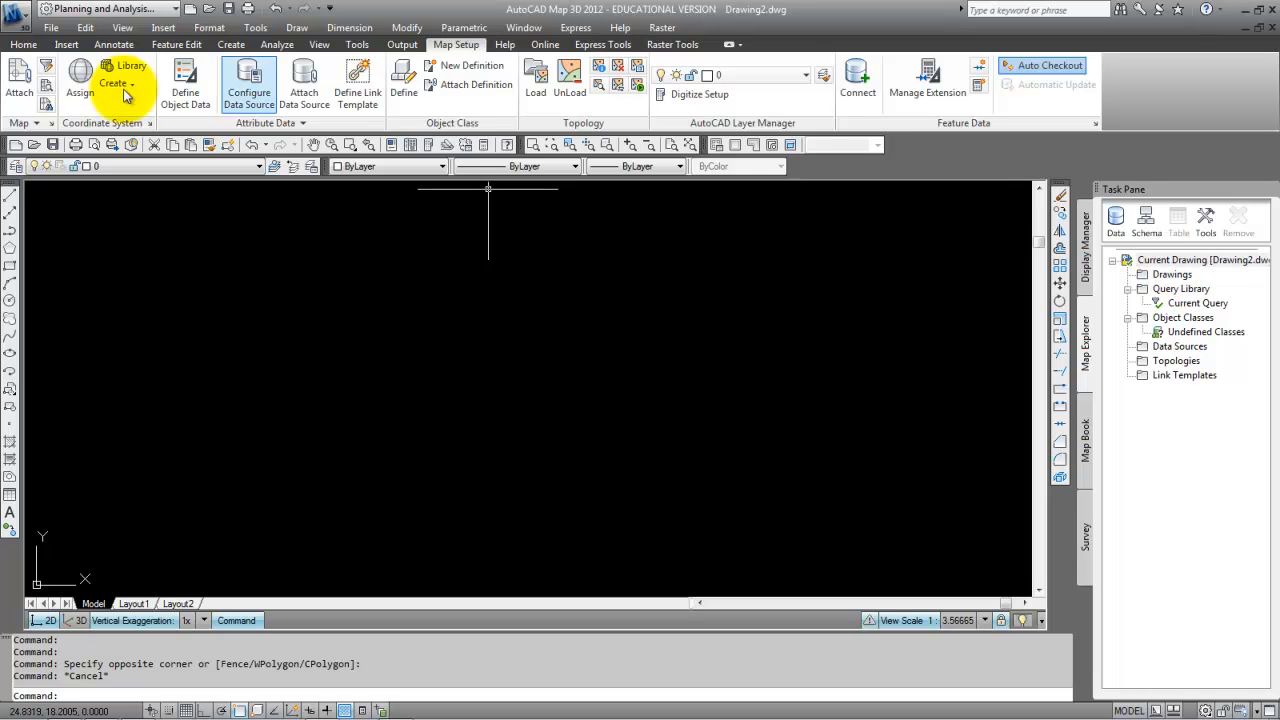
pyautogui.click(230, 9)
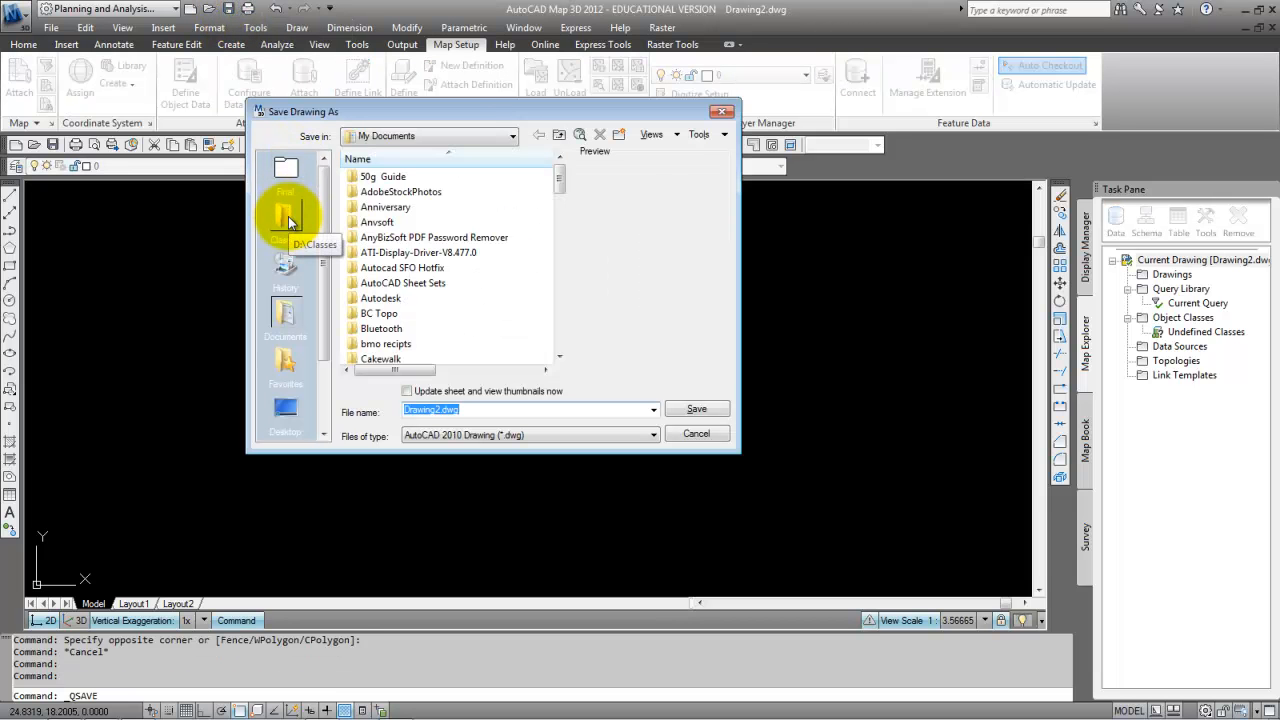
pyautogui.click(462, 135)
pyautogui.click(392, 229)
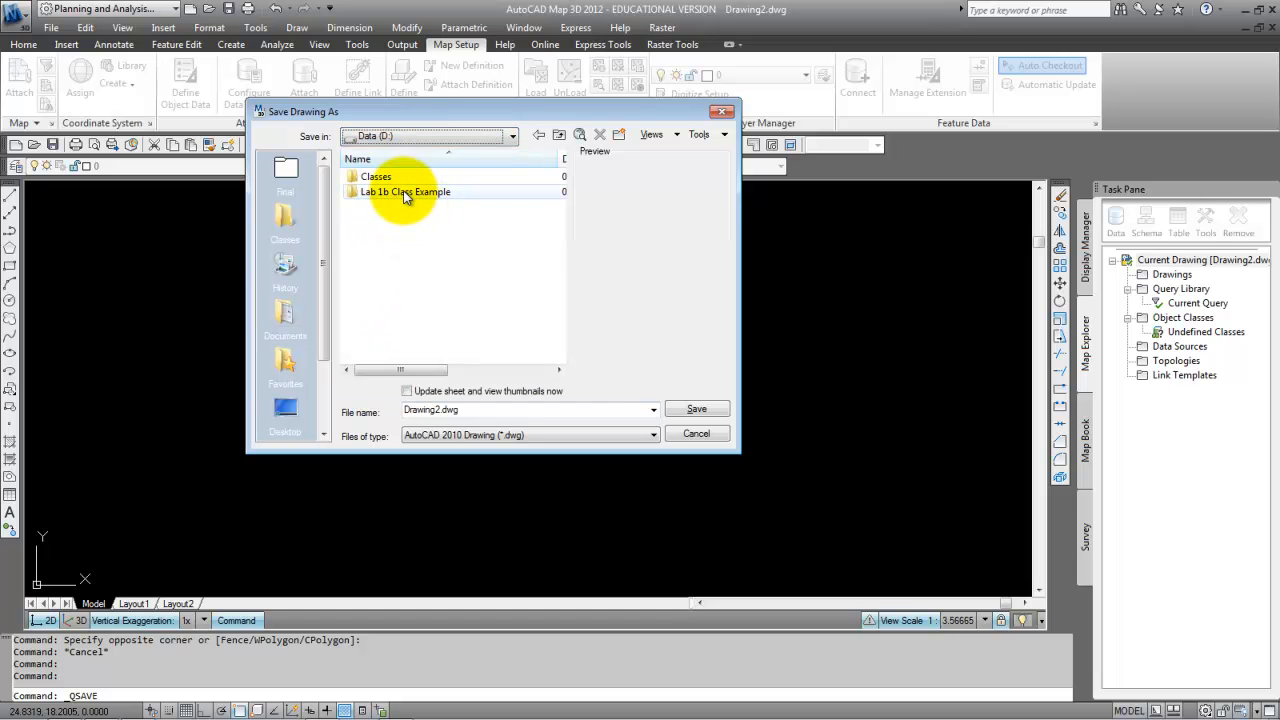
pyautogui.doubleClick(405, 192)
pyautogui.doubleClick(430, 409)
pyautogui.write('Project')
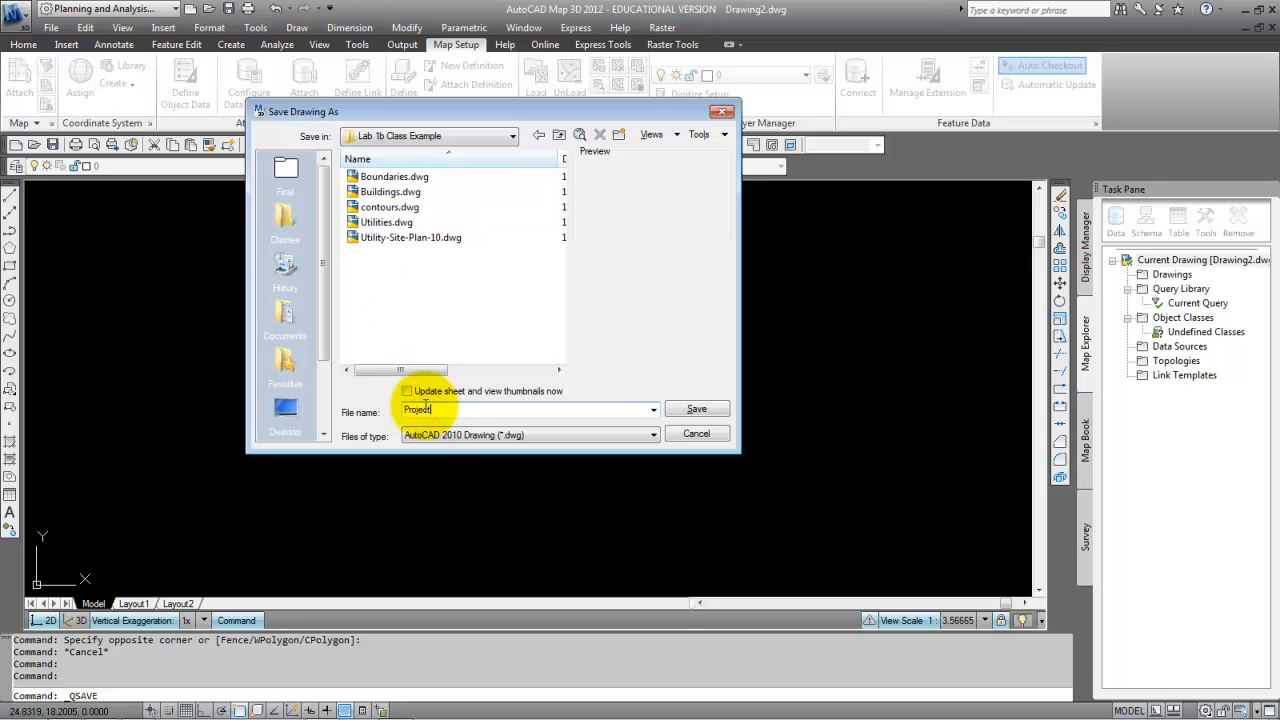
pyautogui.click(678, 410)
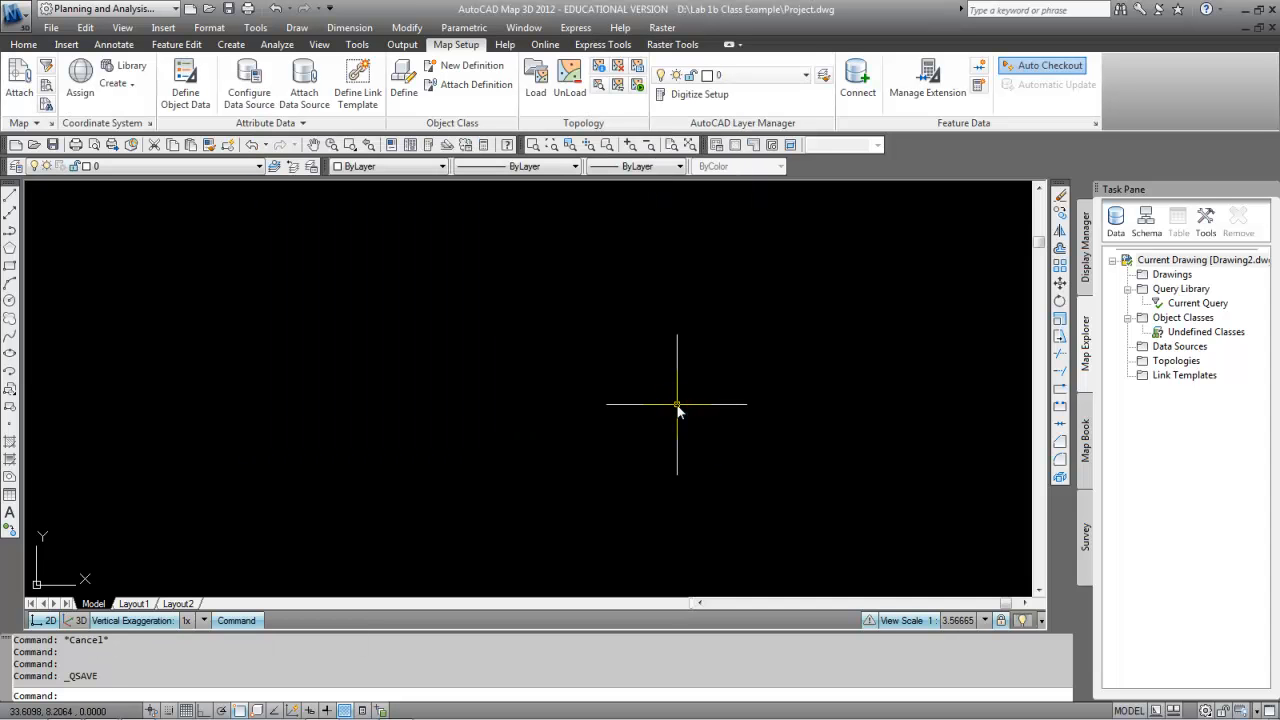
# - Bring the Lab 1b Class Example folder window over the drawing and shrink it so the Map Explorer tree is uncovered
pyautogui.click(1168, 276)
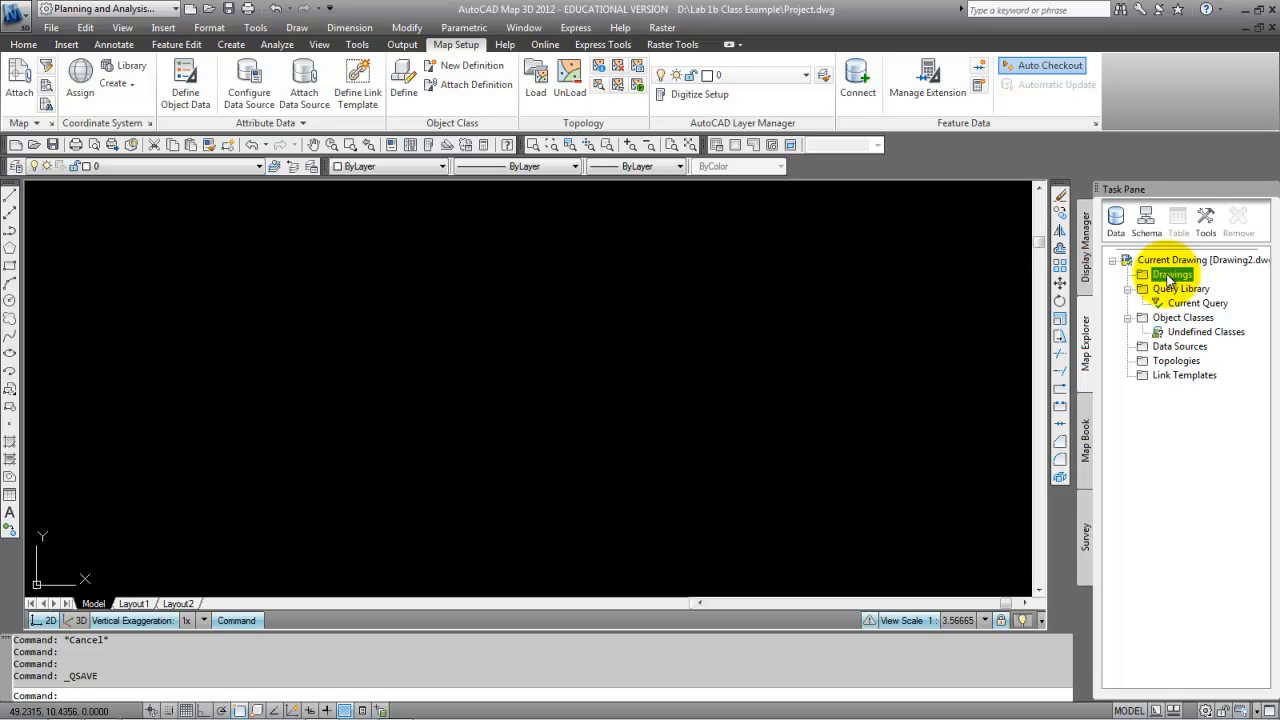
pyautogui.moveTo(497, 706)
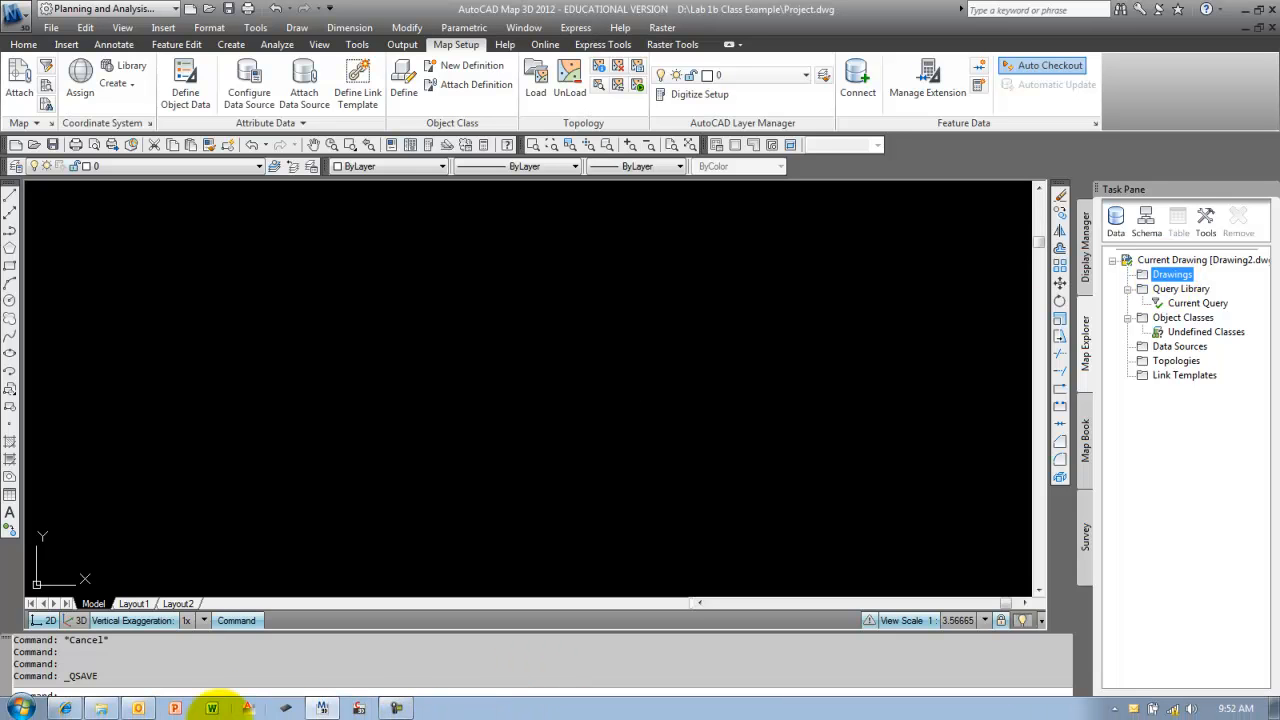
pyautogui.click(102, 710)
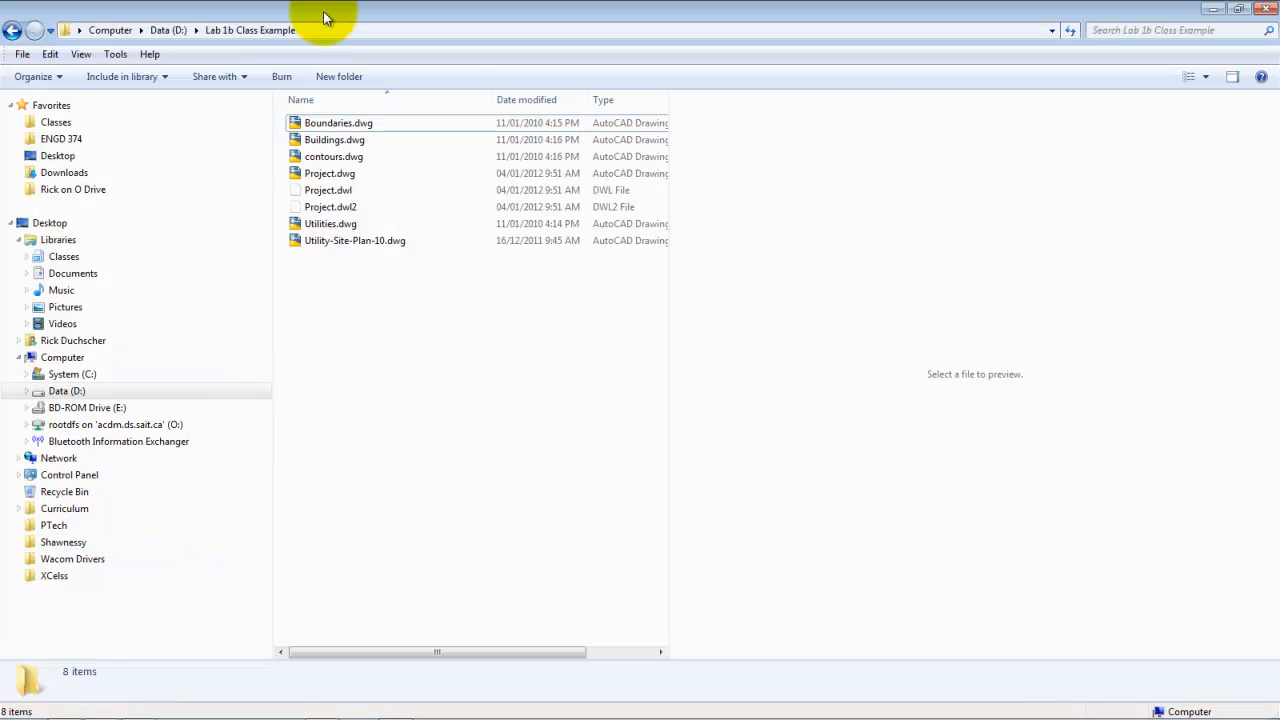
pyautogui.moveTo(323, 11); pyautogui.dragTo(326, 18)
pyautogui.moveTo(491, 14); pyautogui.dragTo(493, 137)
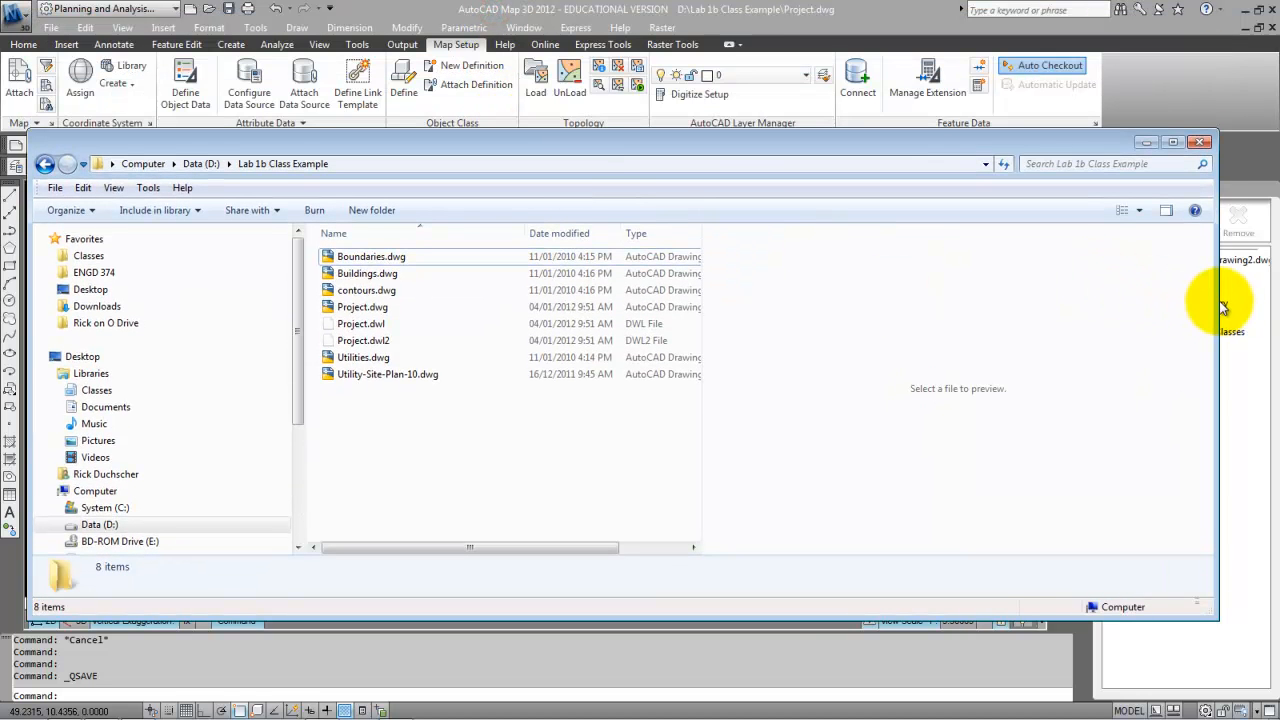
pyautogui.moveTo(1217, 301); pyautogui.dragTo(752, 296)
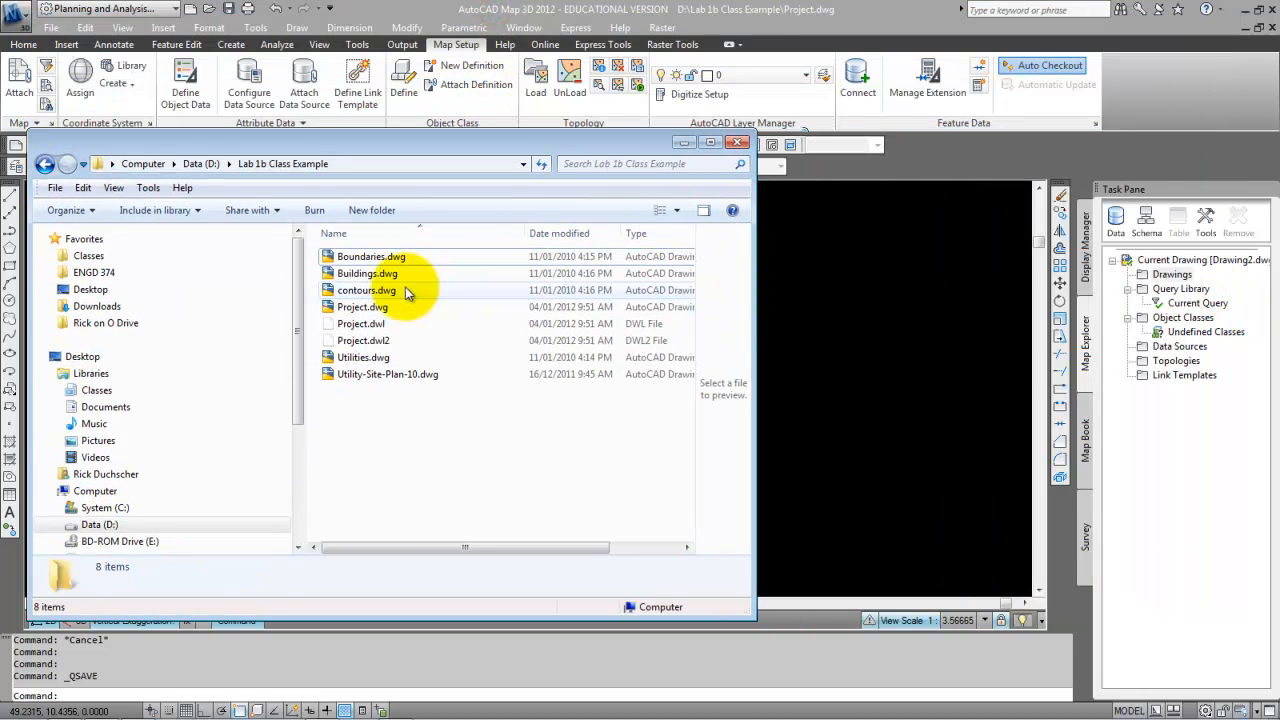
# - Attach Boundaries, Buildings, contours, Utilities and Utility-Site-Plan-10 from the folder window to the current drawing as source drawings
pyautogui.click(371, 258)
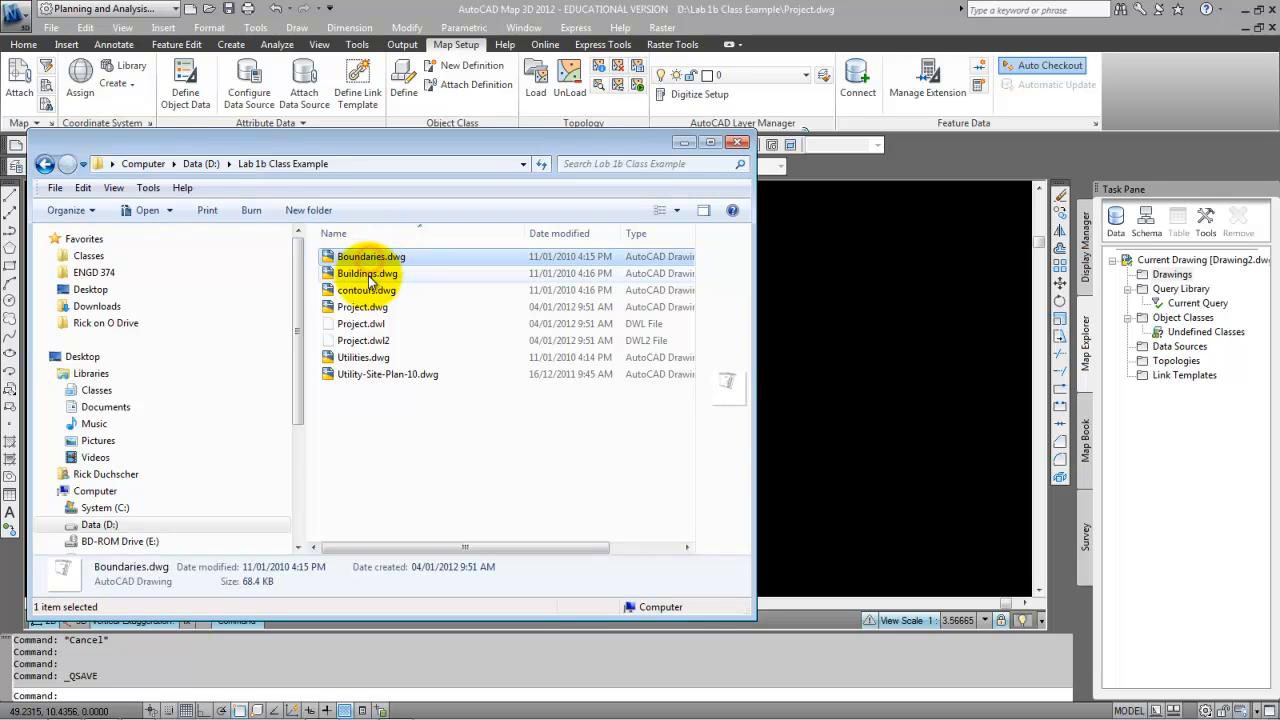
pyautogui.keyDown('ctrl'); pyautogui.click(369, 274); pyautogui.keyUp('ctrl')
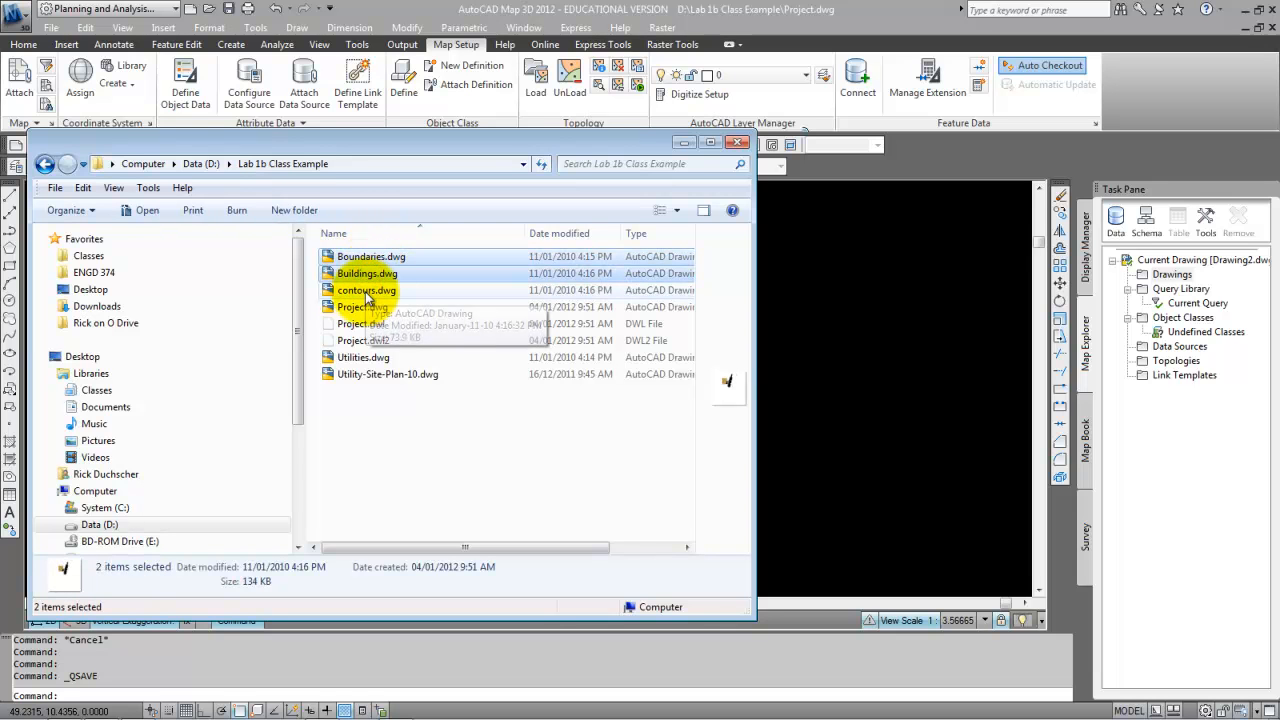
pyautogui.keyDown('ctrl'); pyautogui.click(366, 292); pyautogui.keyUp('ctrl')
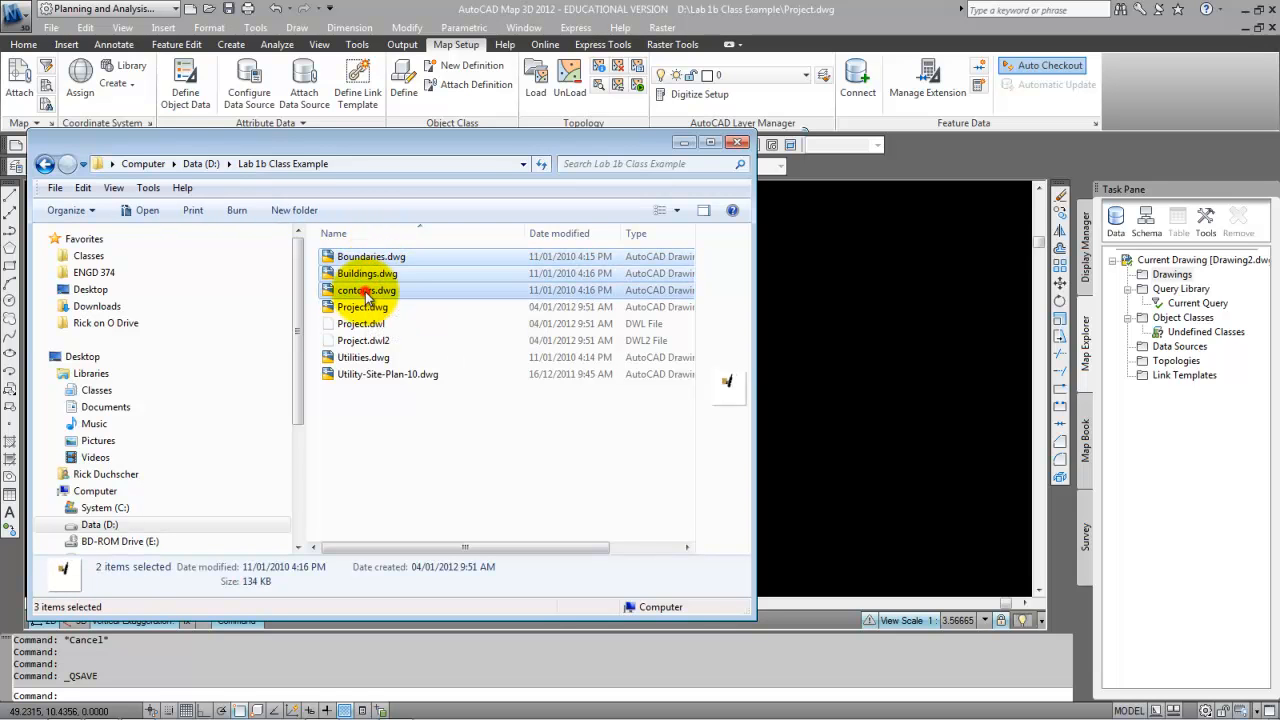
pyautogui.keyDown('ctrl'); pyautogui.click(363, 358); pyautogui.keyUp('ctrl')
pyautogui.keyDown('ctrl'); pyautogui.click(362, 375); pyautogui.keyUp('ctrl')
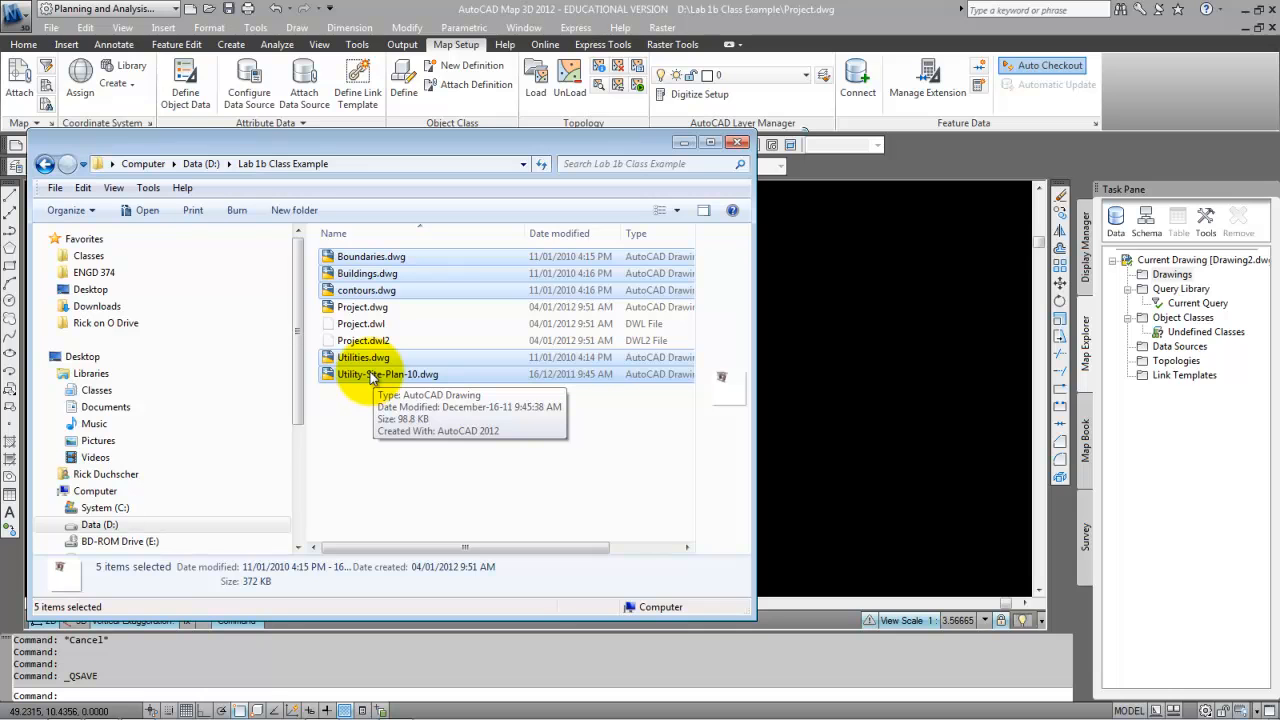
pyautogui.moveTo(370, 375)
pyautogui.mouseDown()
pyautogui.moveTo(1138, 440)
pyautogui.moveTo(1178, 456)
pyautogui.moveTo(1162, 415)
pyautogui.moveTo(1157, 453)
pyautogui.moveTo(1176, 452)
pyautogui.mouseUp()
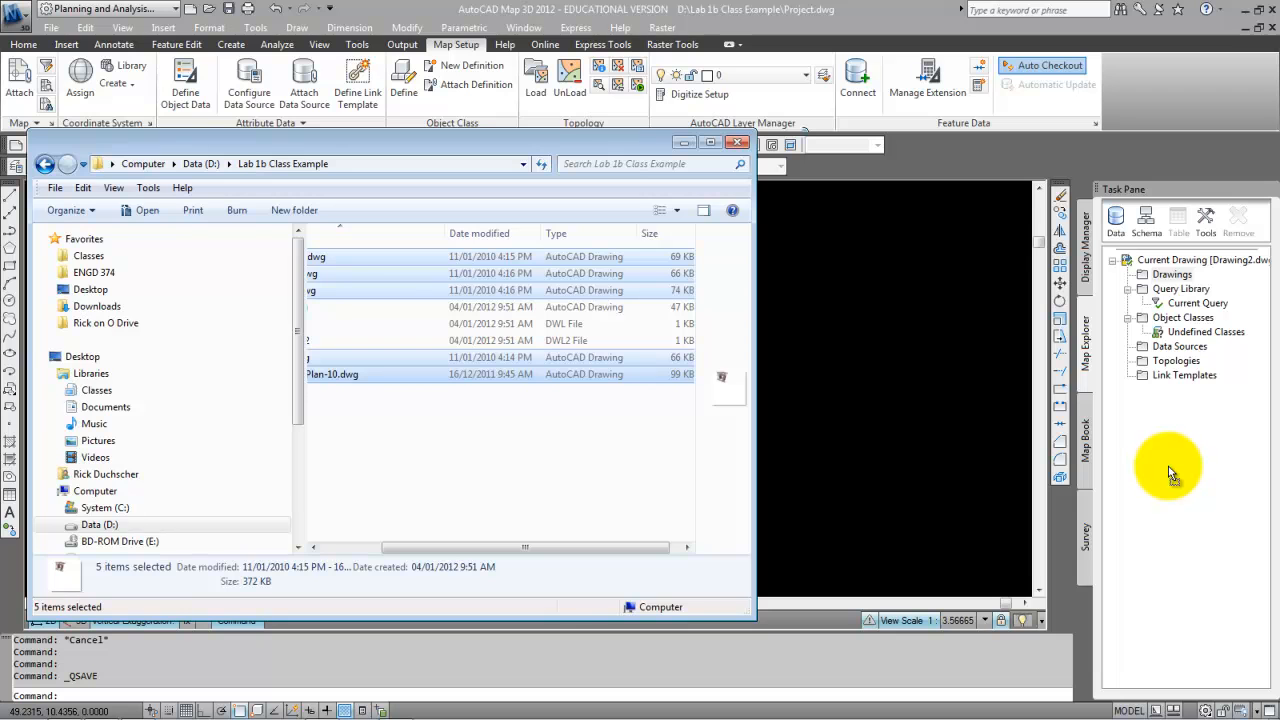
pyautogui.moveTo(1163, 457); pyautogui.dragTo(1163, 455)
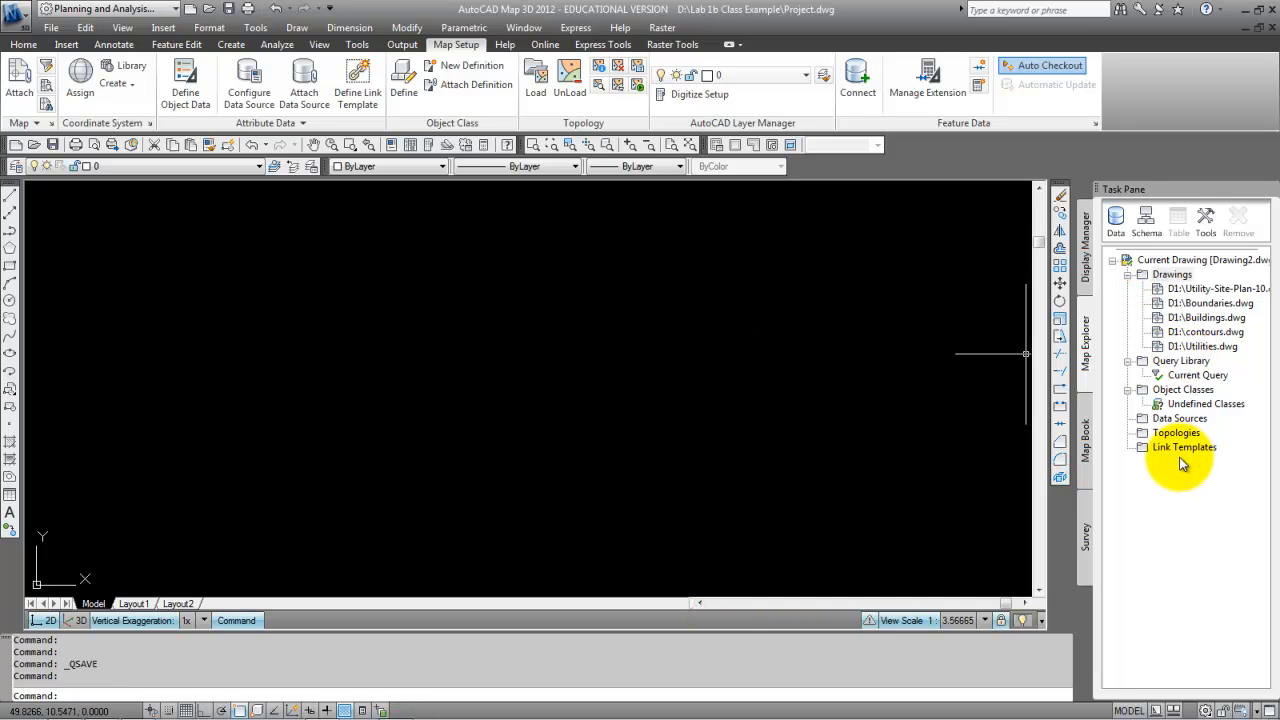
# - Start attaching drawings from the Drawings folder and examine the drive aliases available in the attach dialog
pyautogui.rightClick(1166, 279)
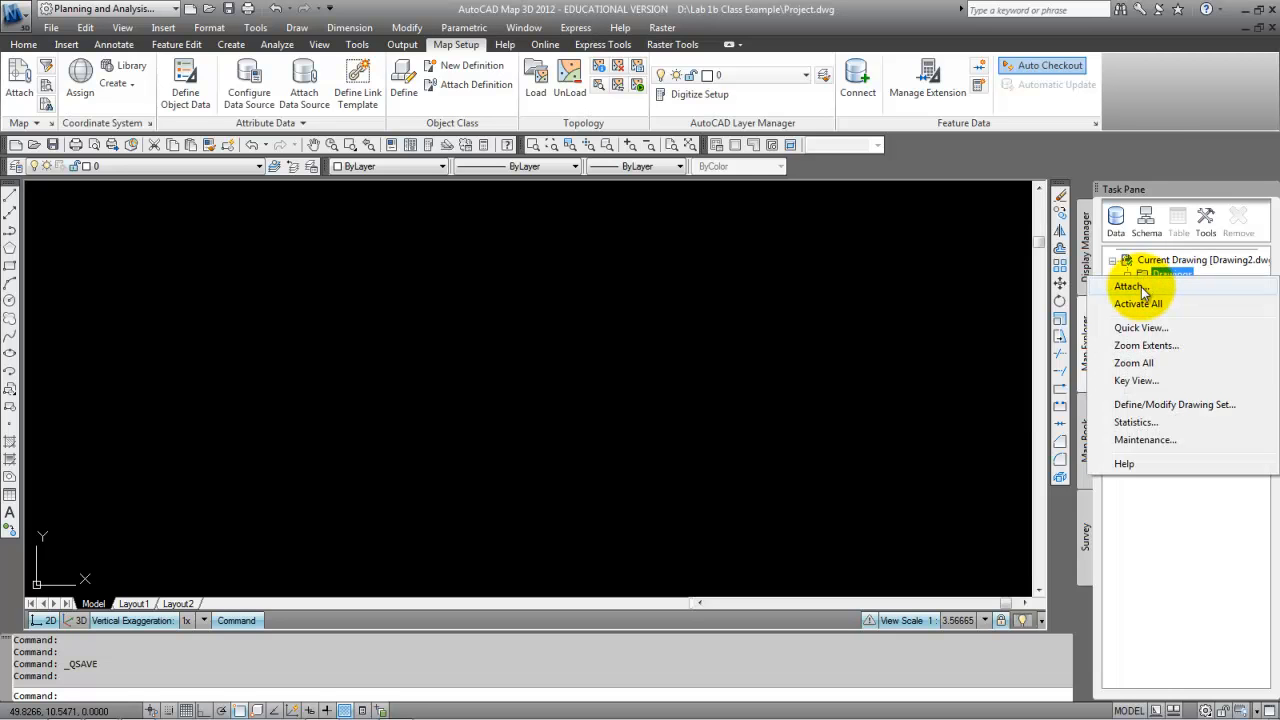
pyautogui.click(1141, 287)
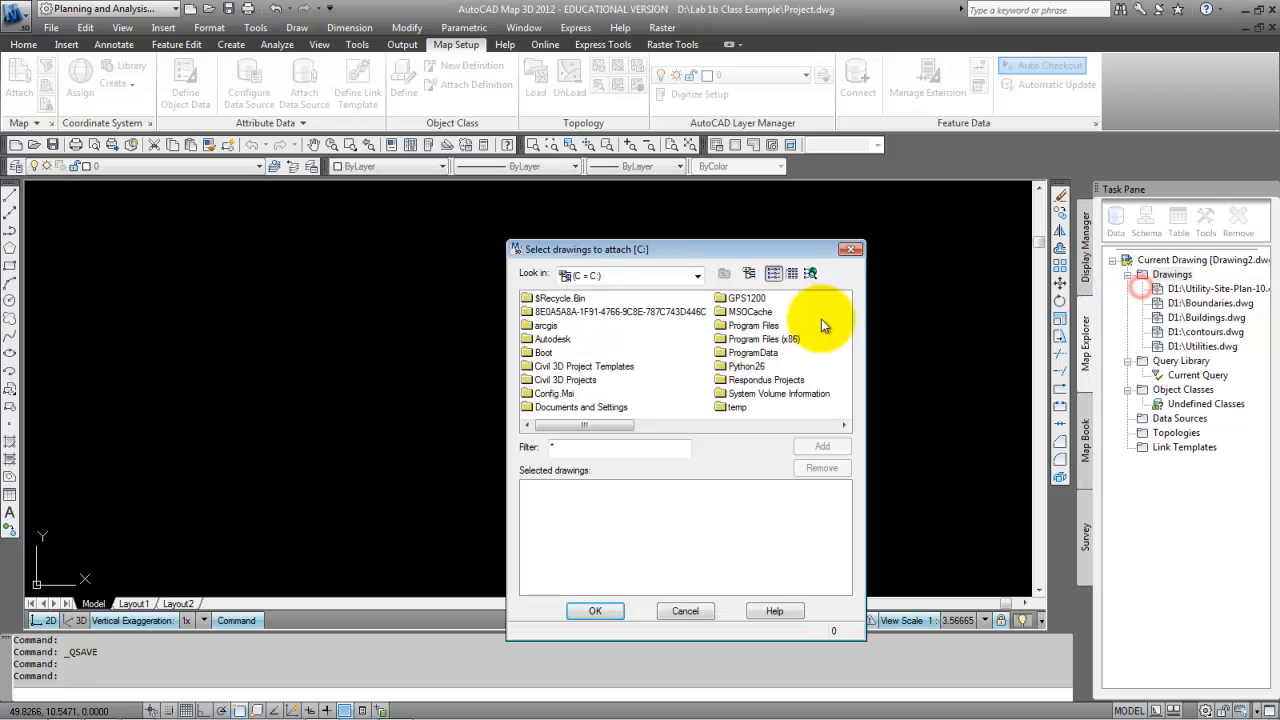
pyautogui.click(616, 278)
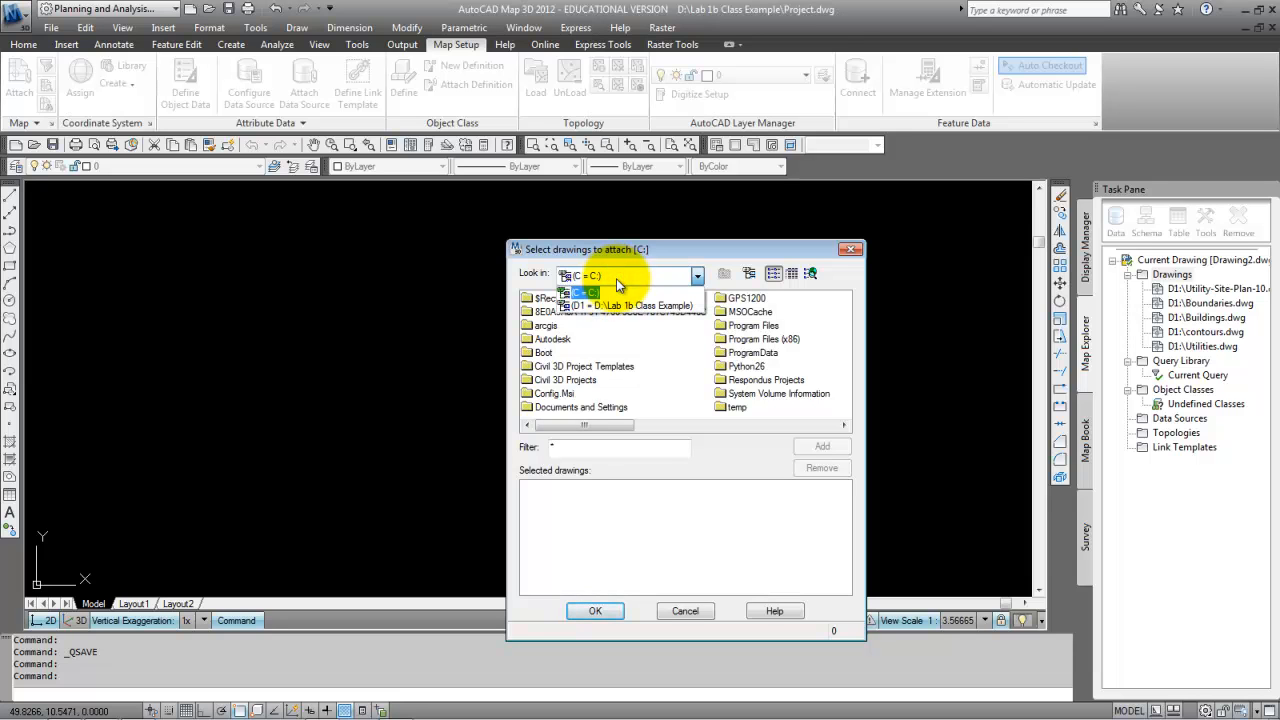
pyautogui.click(616, 278)
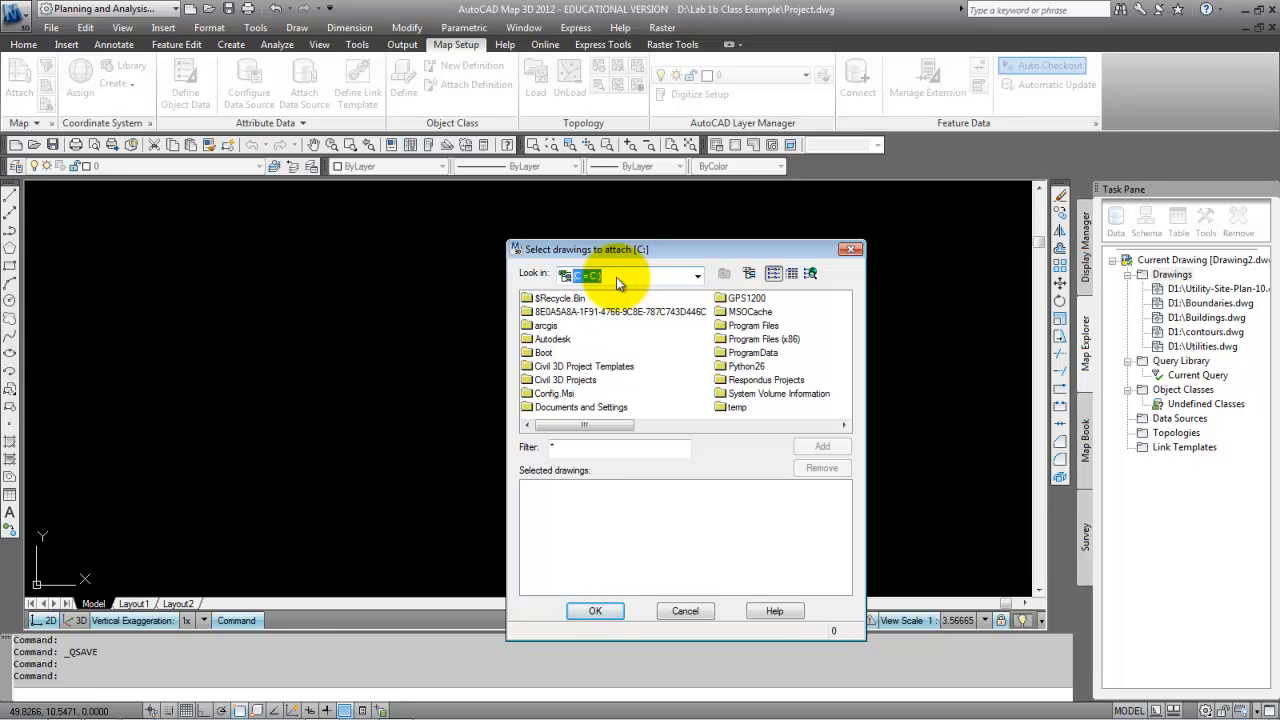
pyautogui.click(616, 277)
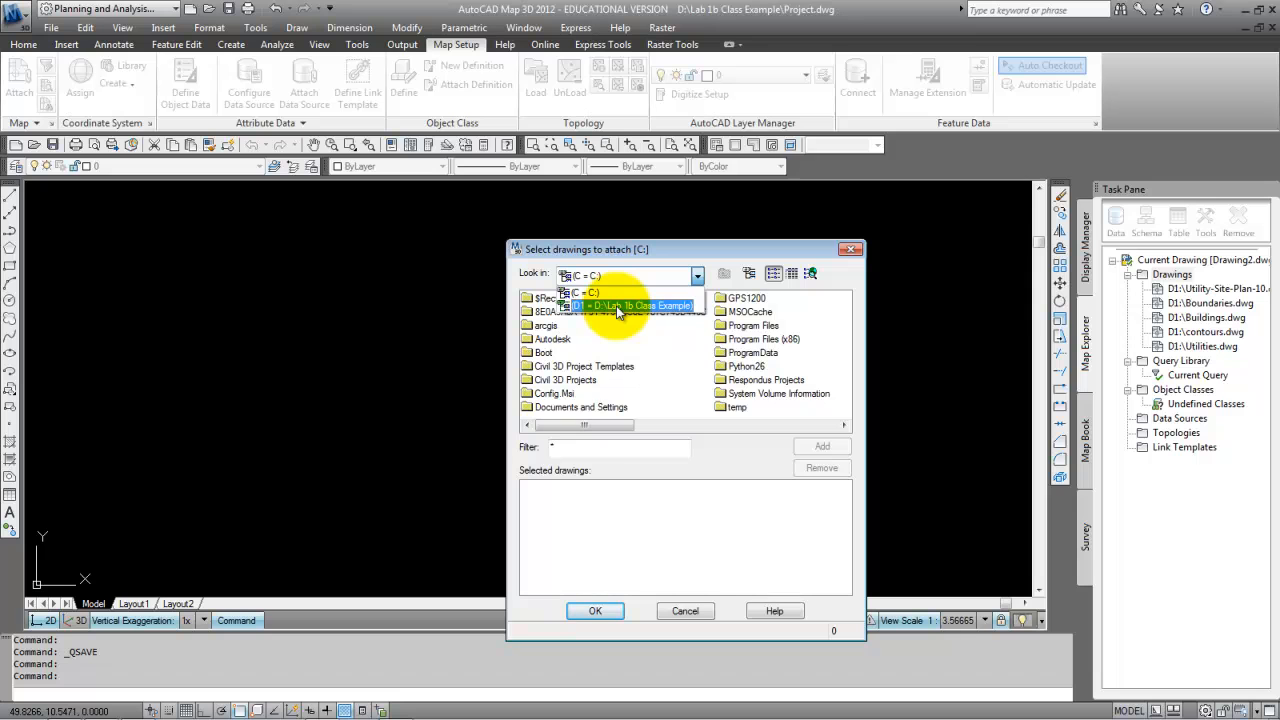
pyautogui.click(625, 250)
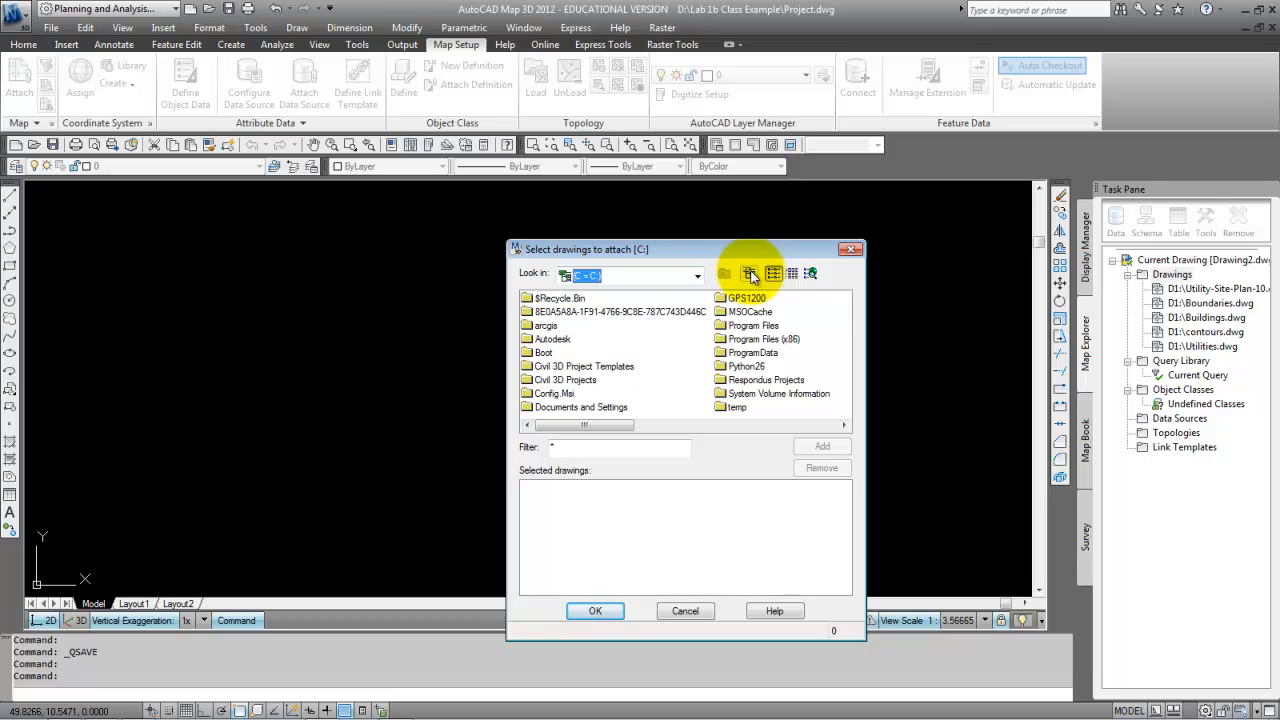
# - Open the drive alias administration and name a new drive alias Alias_to_O
pyautogui.click(750, 275)
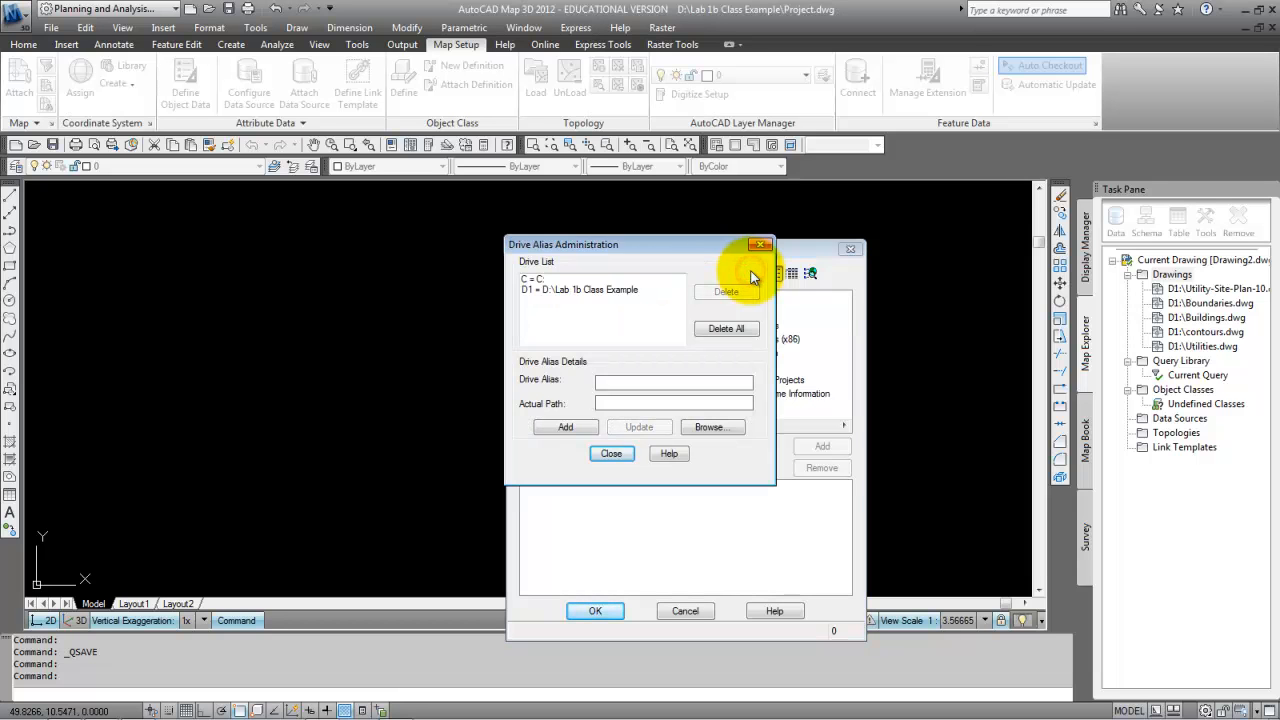
pyautogui.click(662, 383)
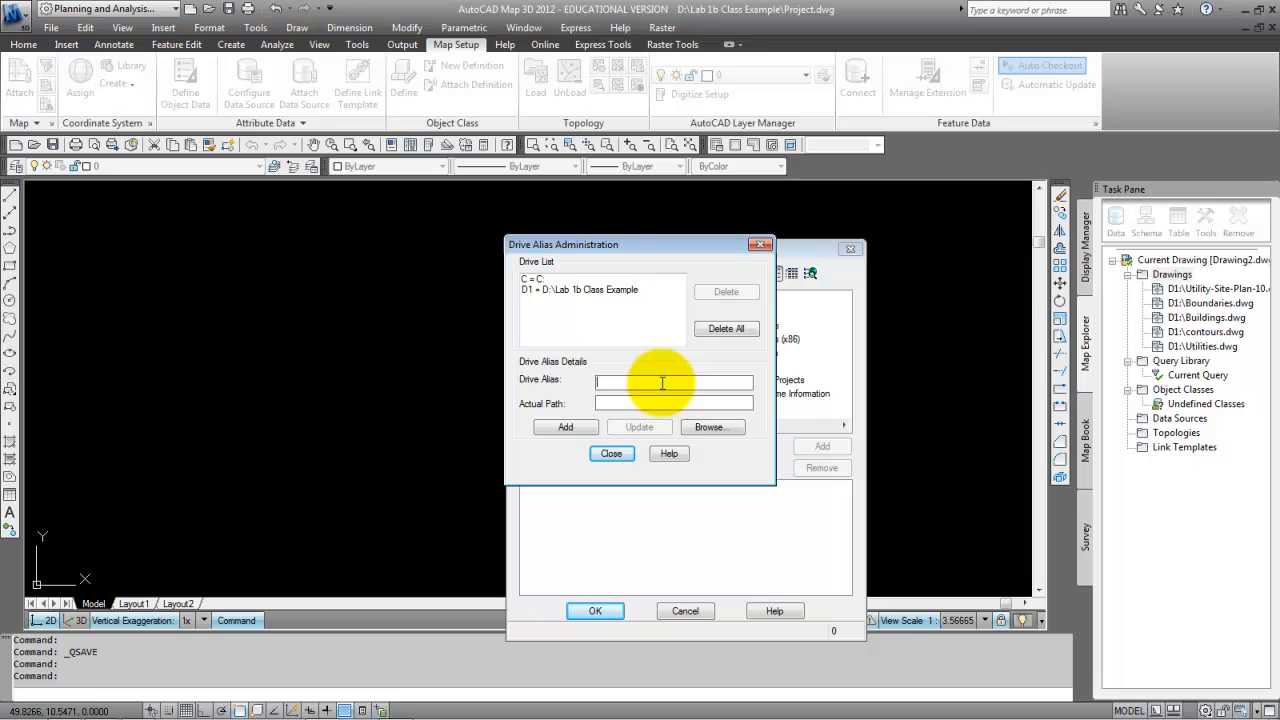
pyautogui.write('Alias_to_O')
pyautogui.click(607, 401)
pyautogui.moveTo(636, 381); pyautogui.dragTo(590, 381)
pyautogui.click(630, 403)
# - Browse for the alias's actual path on the o: network drive, opening the student, Construction and Instructors folders
pyautogui.click(709, 427)
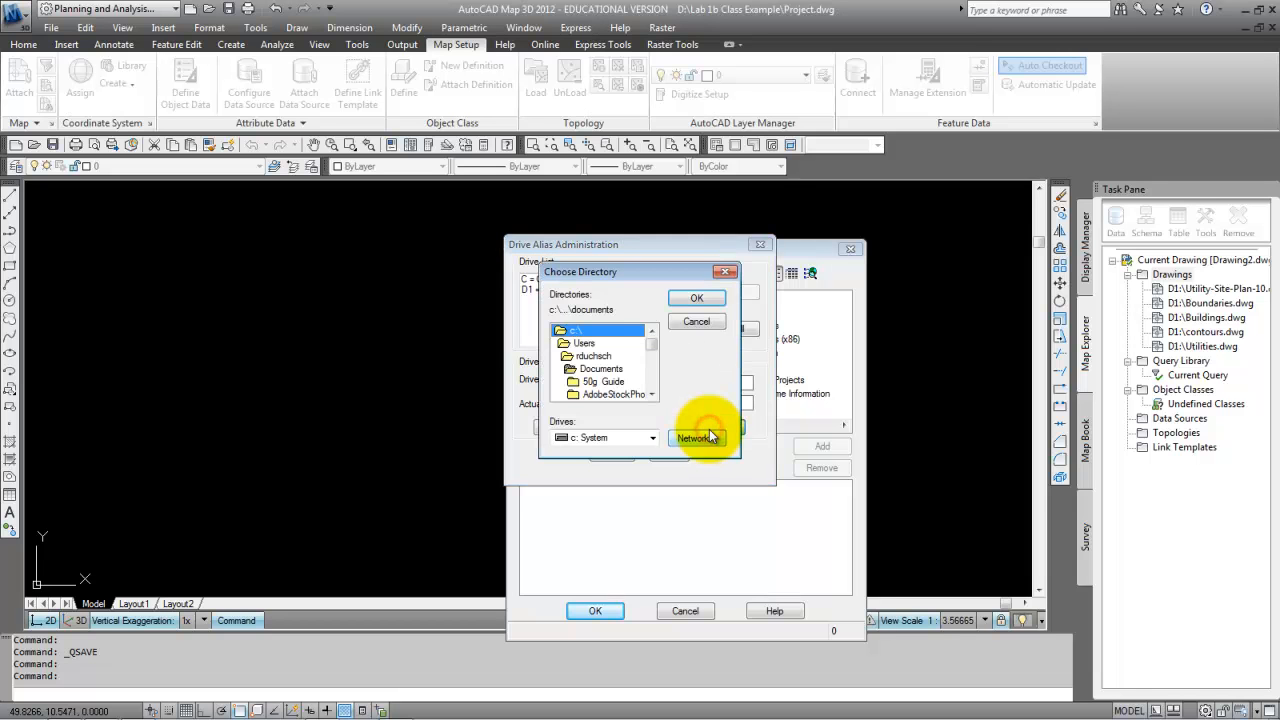
pyautogui.click(636, 449)
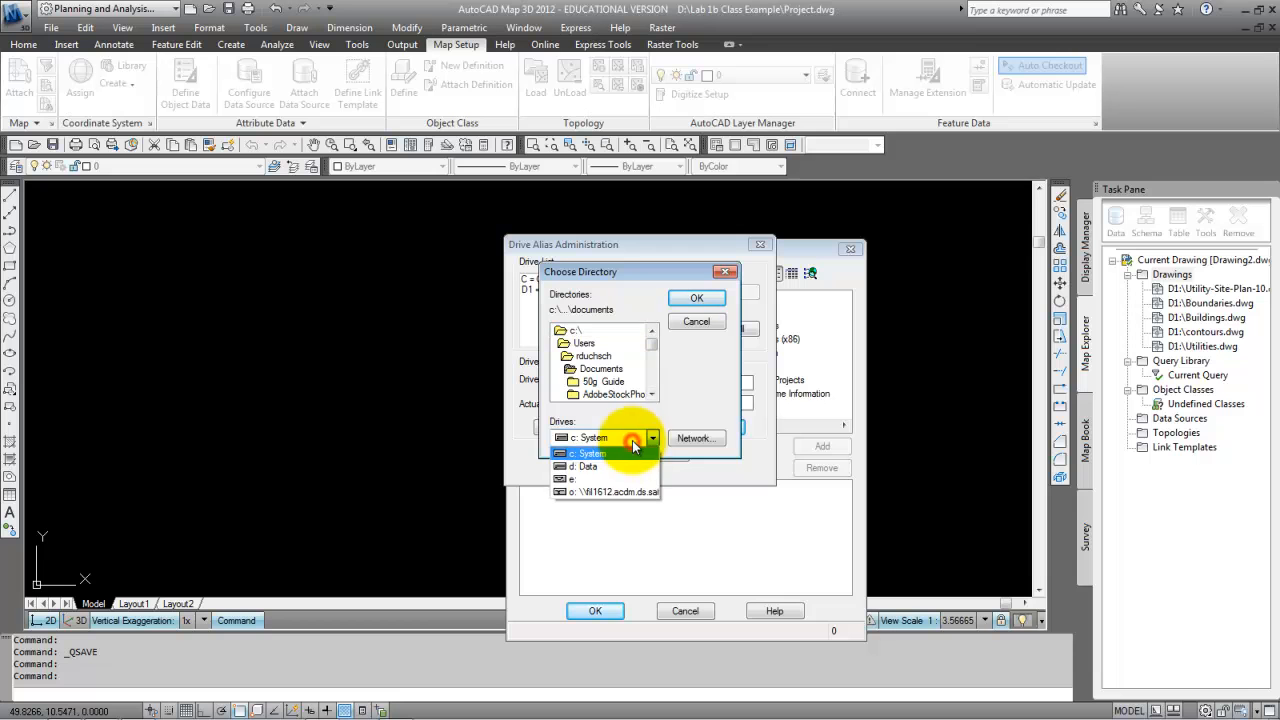
pyautogui.click(601, 491)
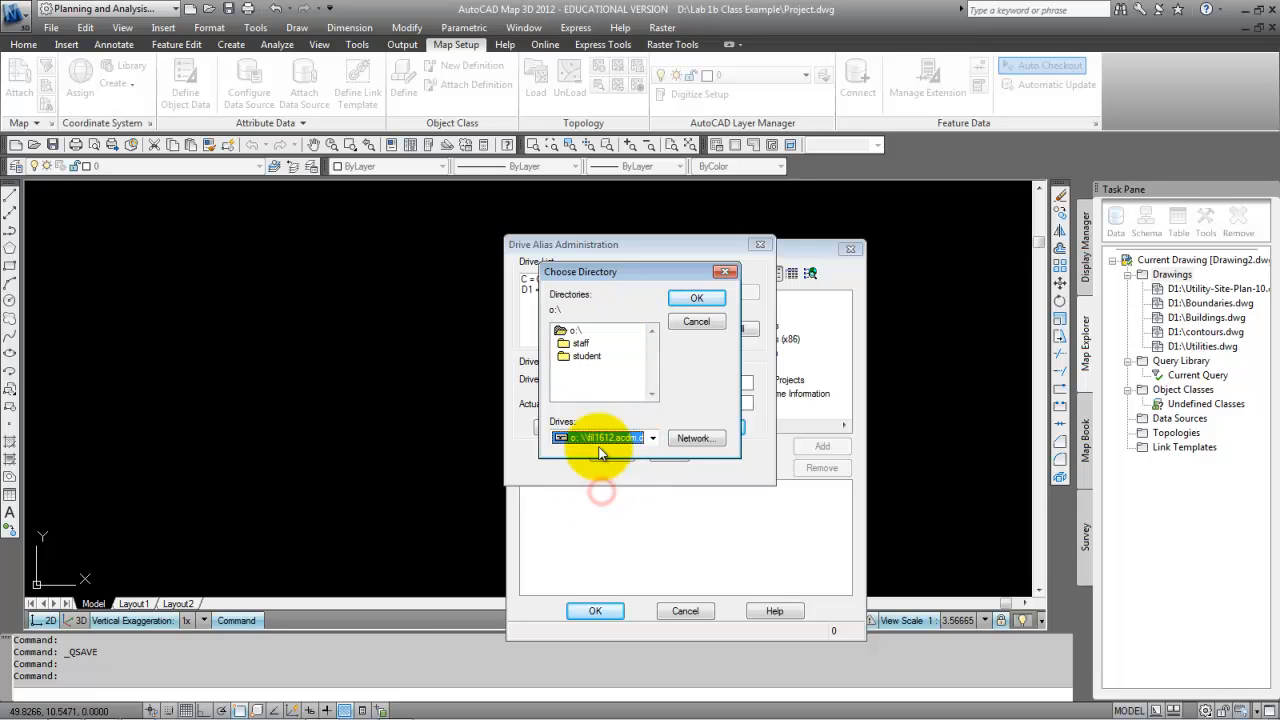
pyautogui.doubleClick(586, 356)
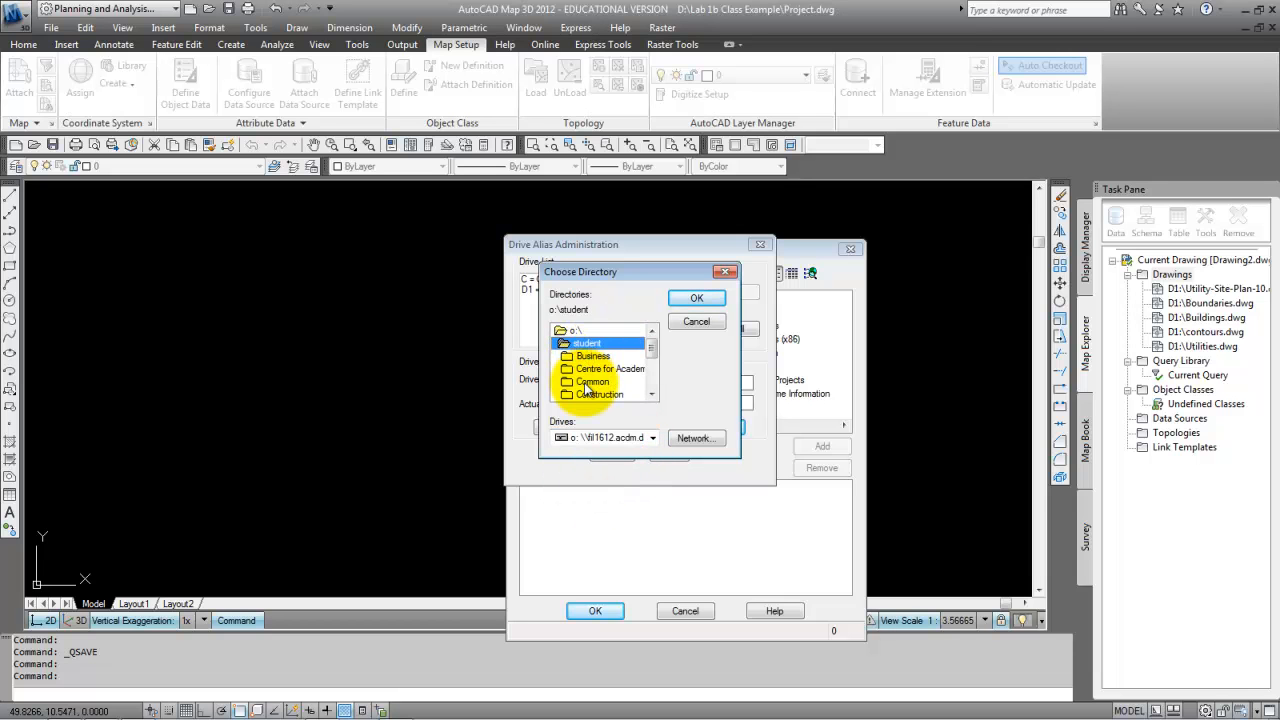
pyautogui.doubleClick(598, 394)
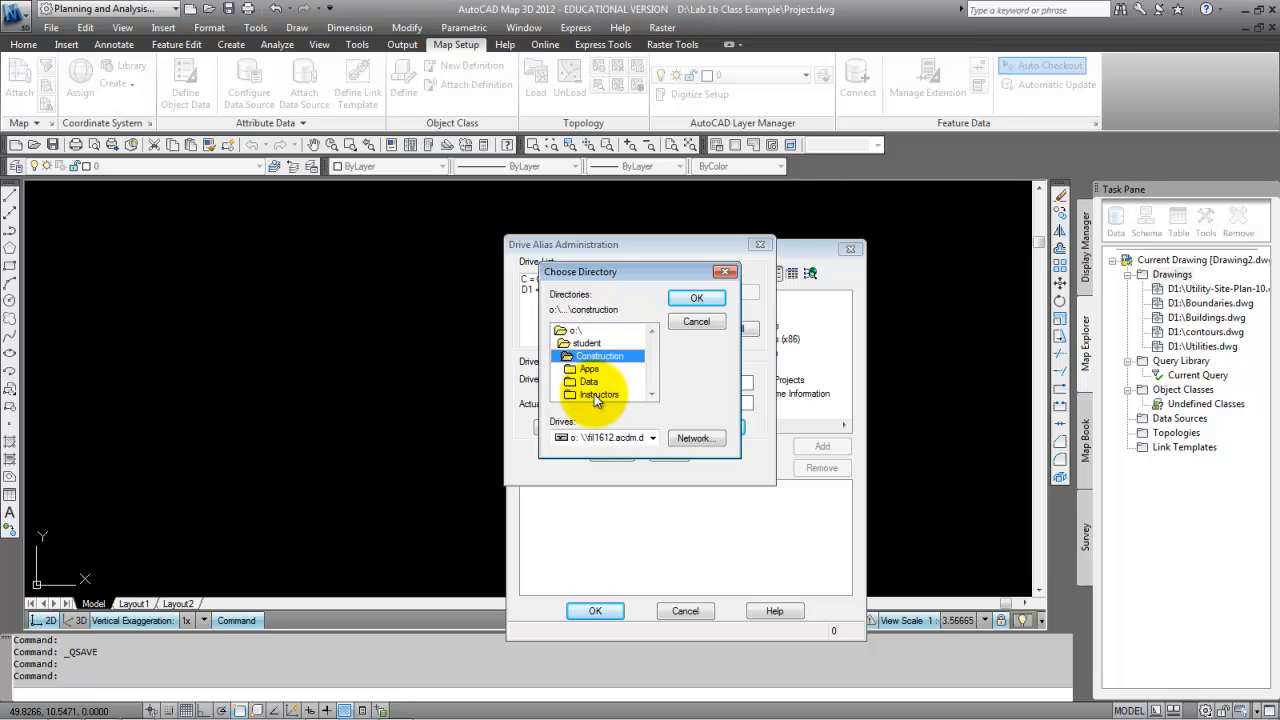
pyautogui.doubleClick(597, 393)
# - Set the alias path to the Lab 1b Class folder inside the instructor's own folder, under Shared Data, ENGD 374, Lab 1
pyautogui.moveTo(648, 347); pyautogui.dragTo(652, 382)
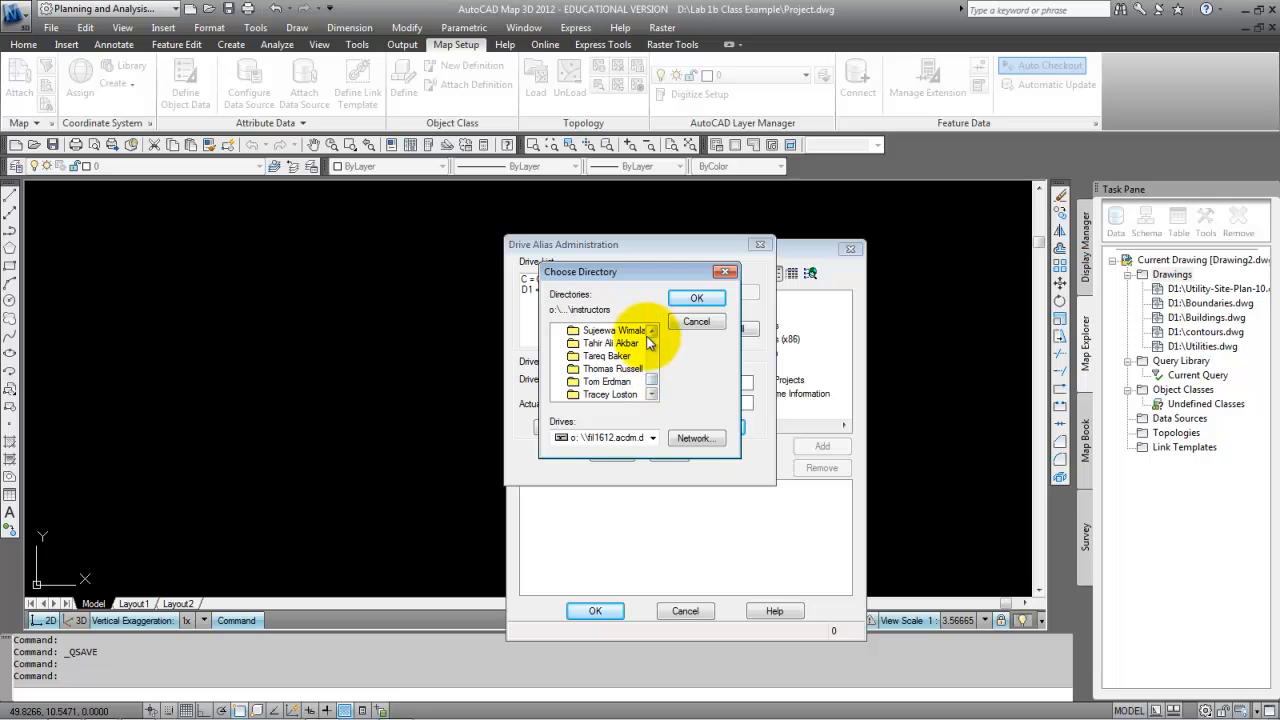
pyautogui.click(651, 332)
pyautogui.click(651, 332)
pyautogui.moveTo(653, 337); pyautogui.dragTo(655, 357)
pyautogui.scroll(5, 653, 351)
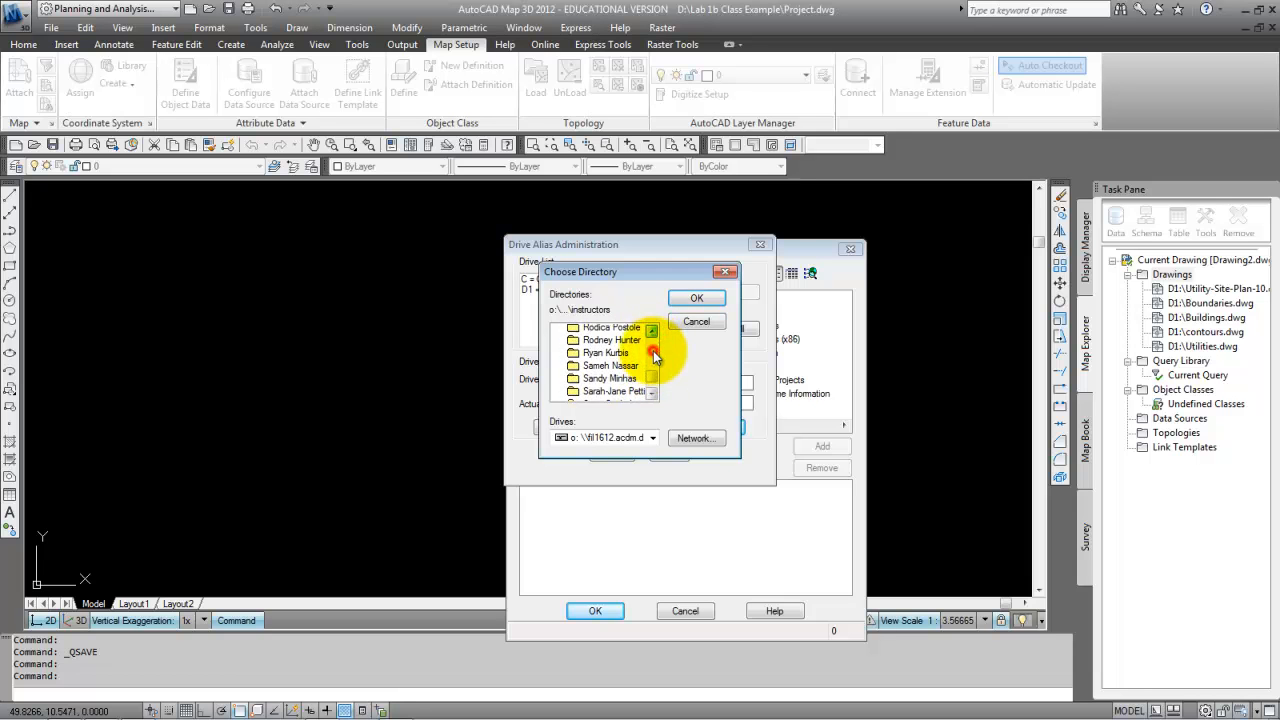
pyautogui.doubleClick(628, 357)
pyautogui.doubleClick(600, 395)
pyautogui.click(601, 383)
pyautogui.doubleClick(600, 383)
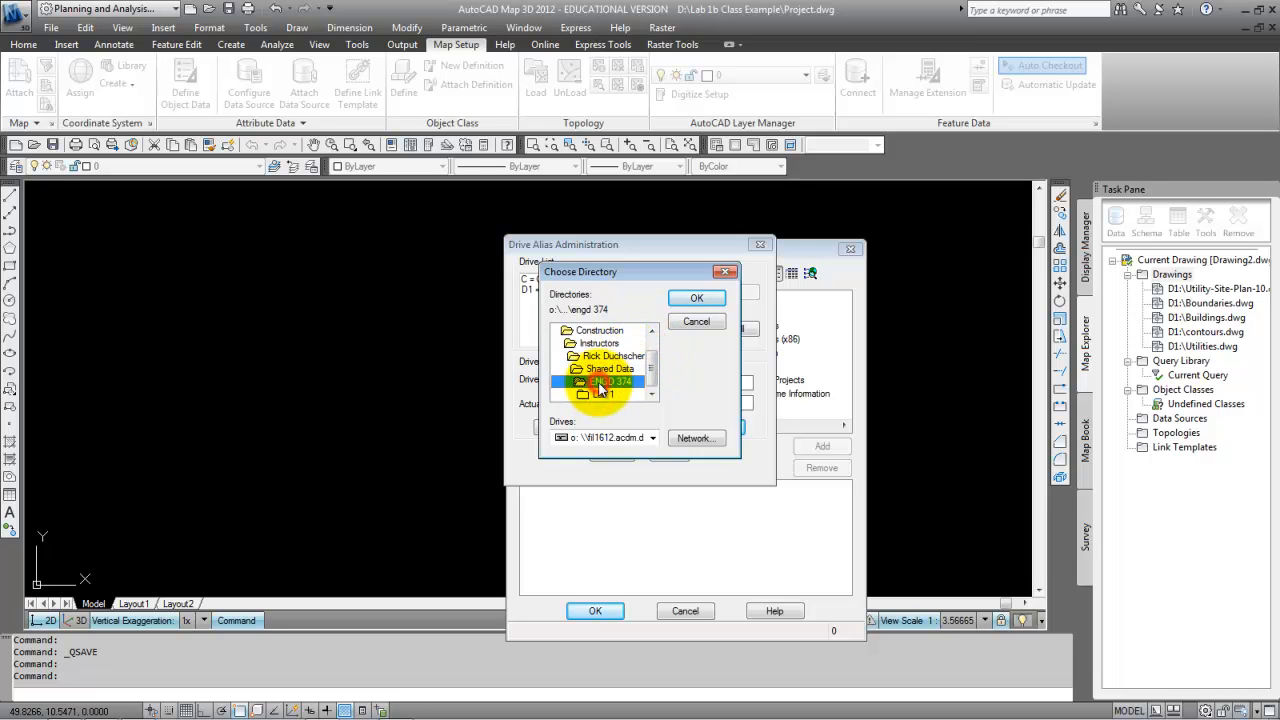
pyautogui.click(606, 394)
pyautogui.doubleClick(608, 395)
pyautogui.click(620, 368)
pyautogui.doubleClick(620, 368)
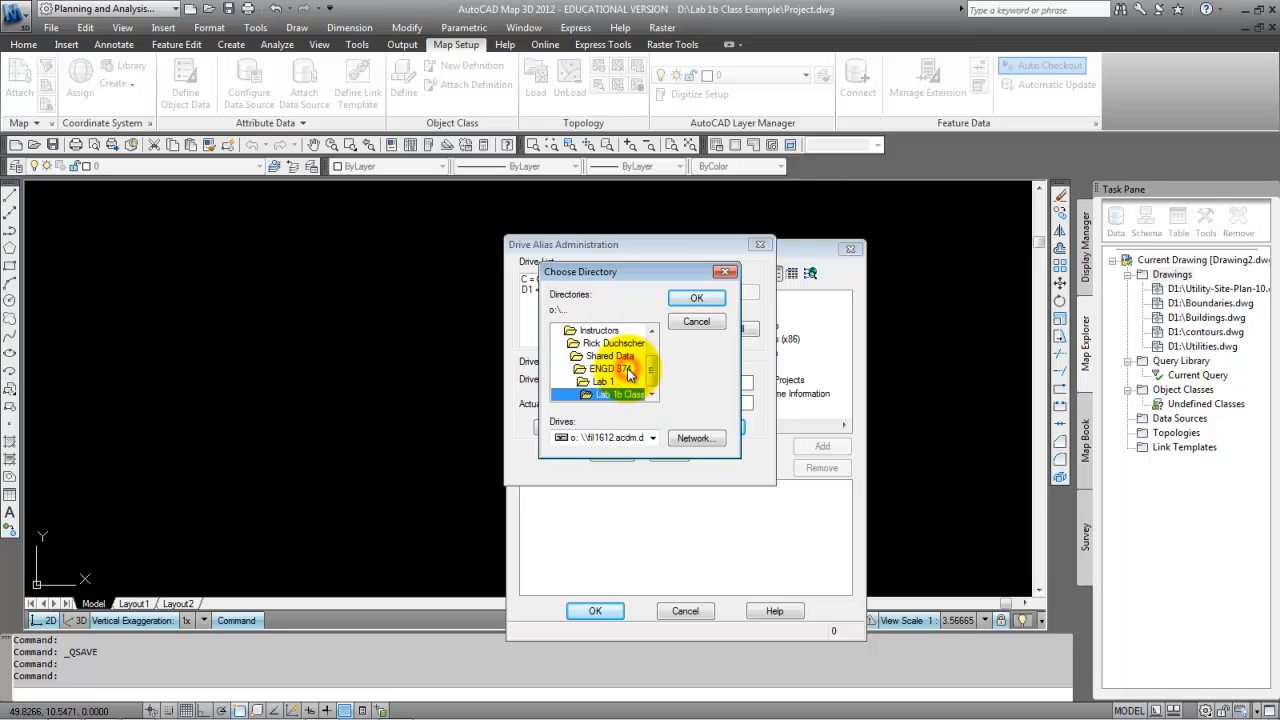
pyautogui.click(692, 299)
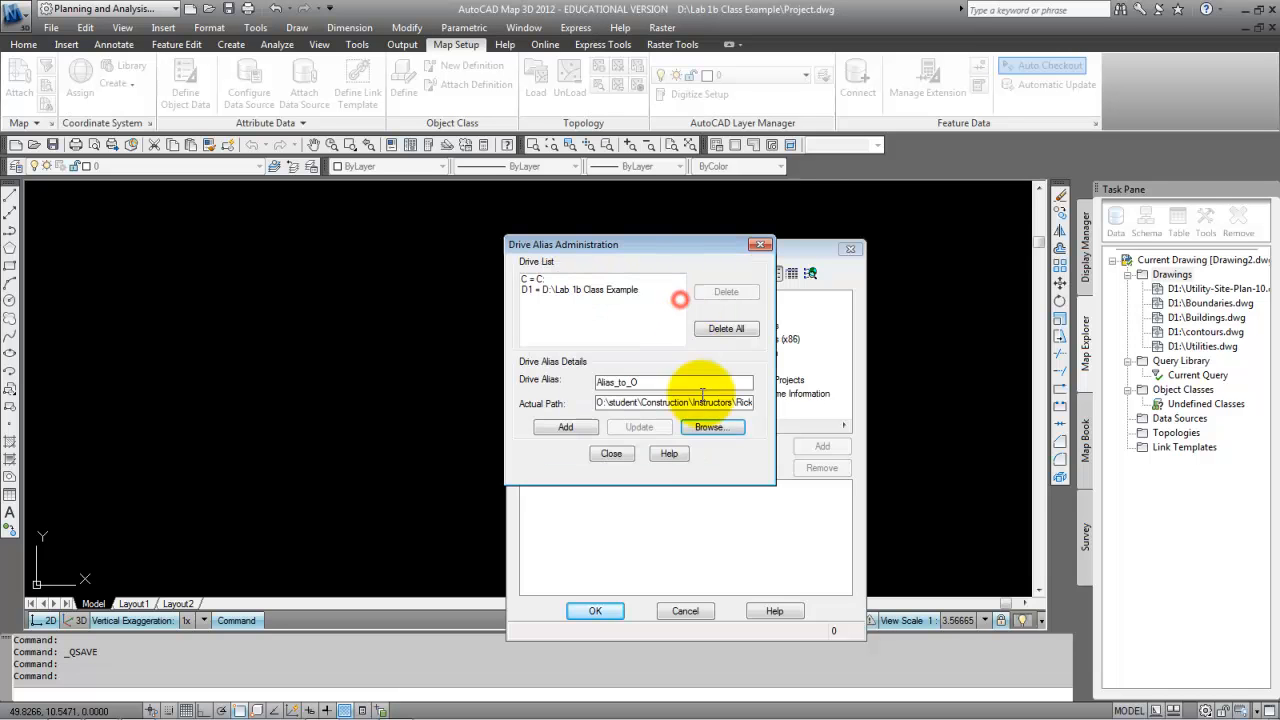
# - Add the Alias_to_O alias to the drive list and close the drive alias administration
pyautogui.click(567, 427)
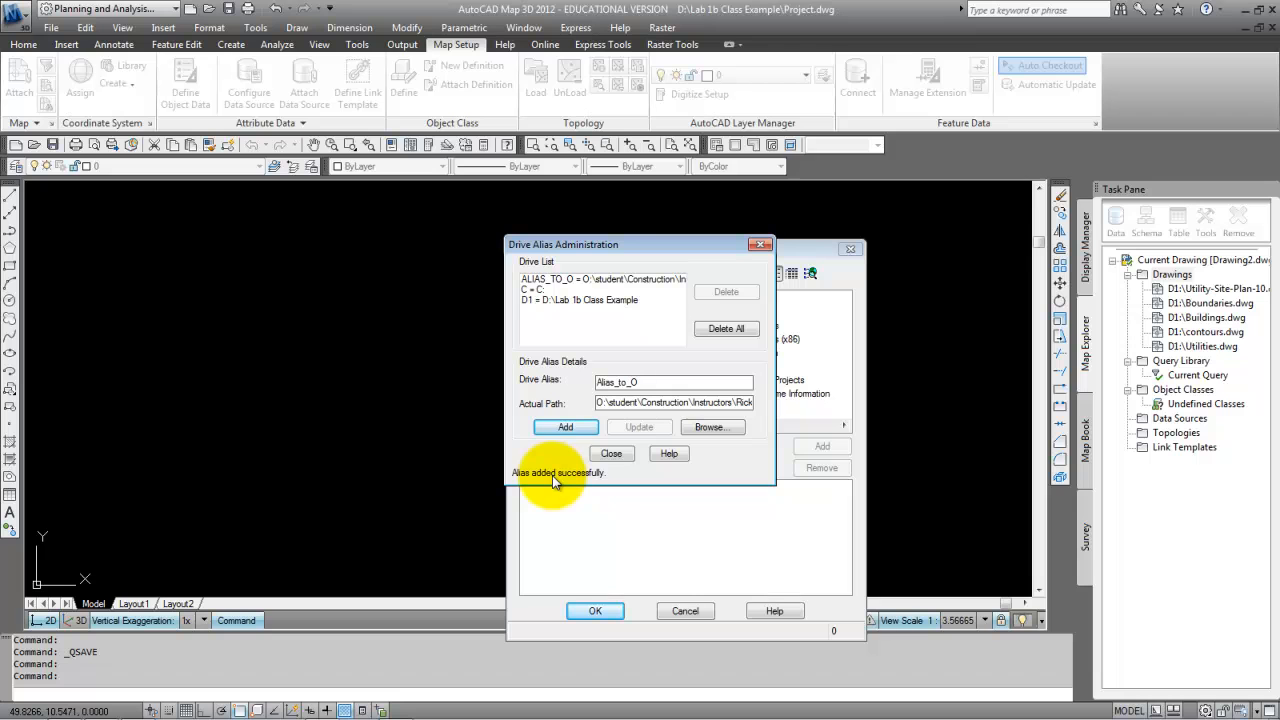
pyautogui.moveTo(627, 383); pyautogui.dragTo(621, 382)
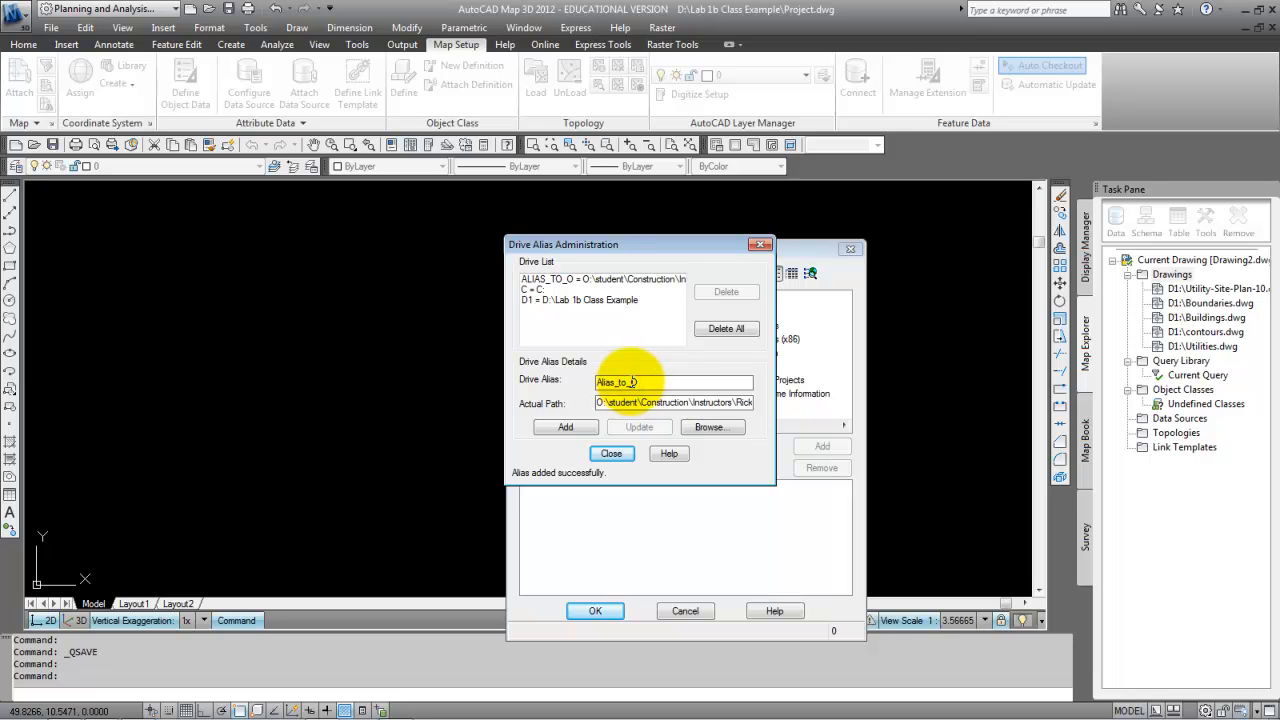
pyautogui.click(641, 382)
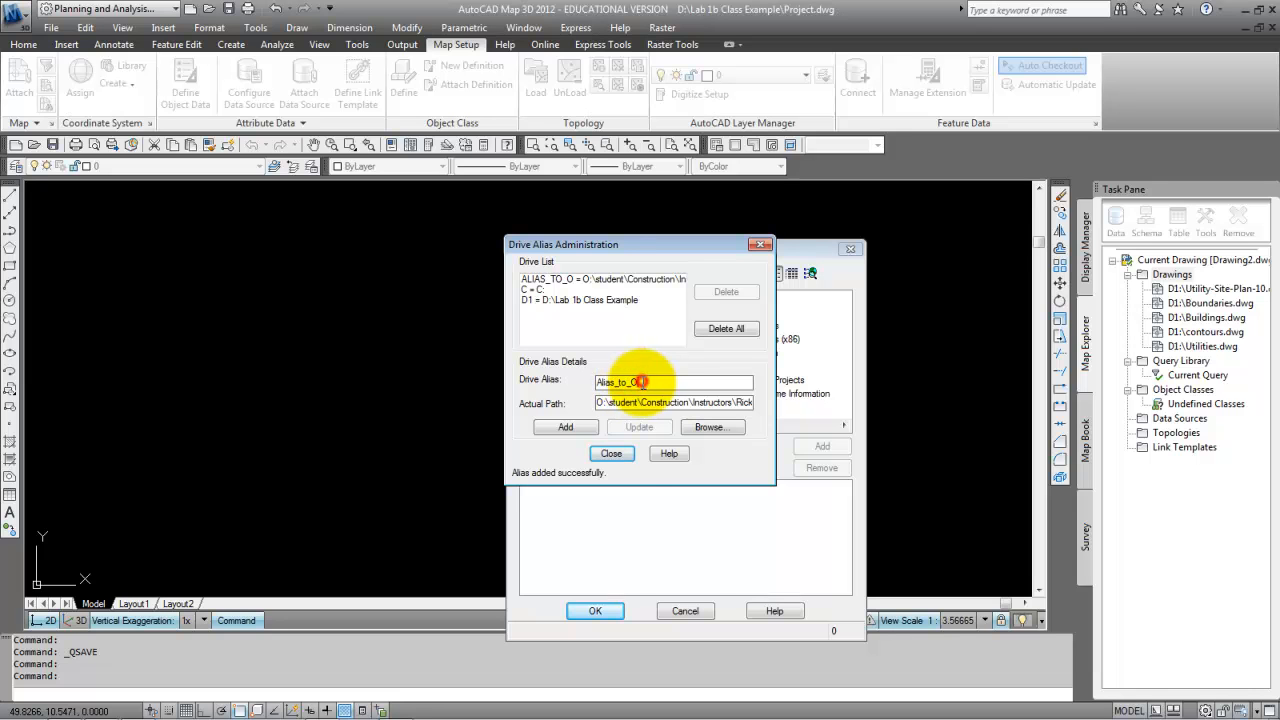
pyautogui.click(611, 455)
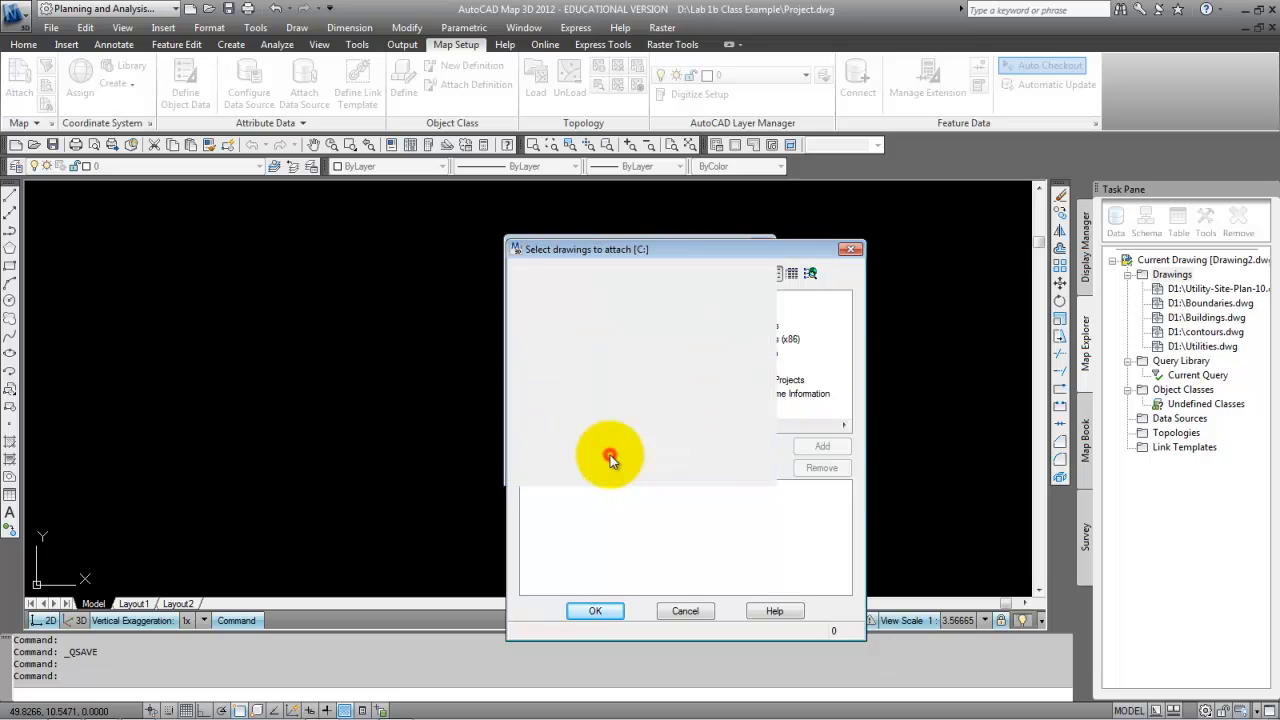
# - Compare the drawings offered through the D1 and ALIAS_TO_O aliases, and leave the attach dialog without attaching anything
pyautogui.click(634, 279)
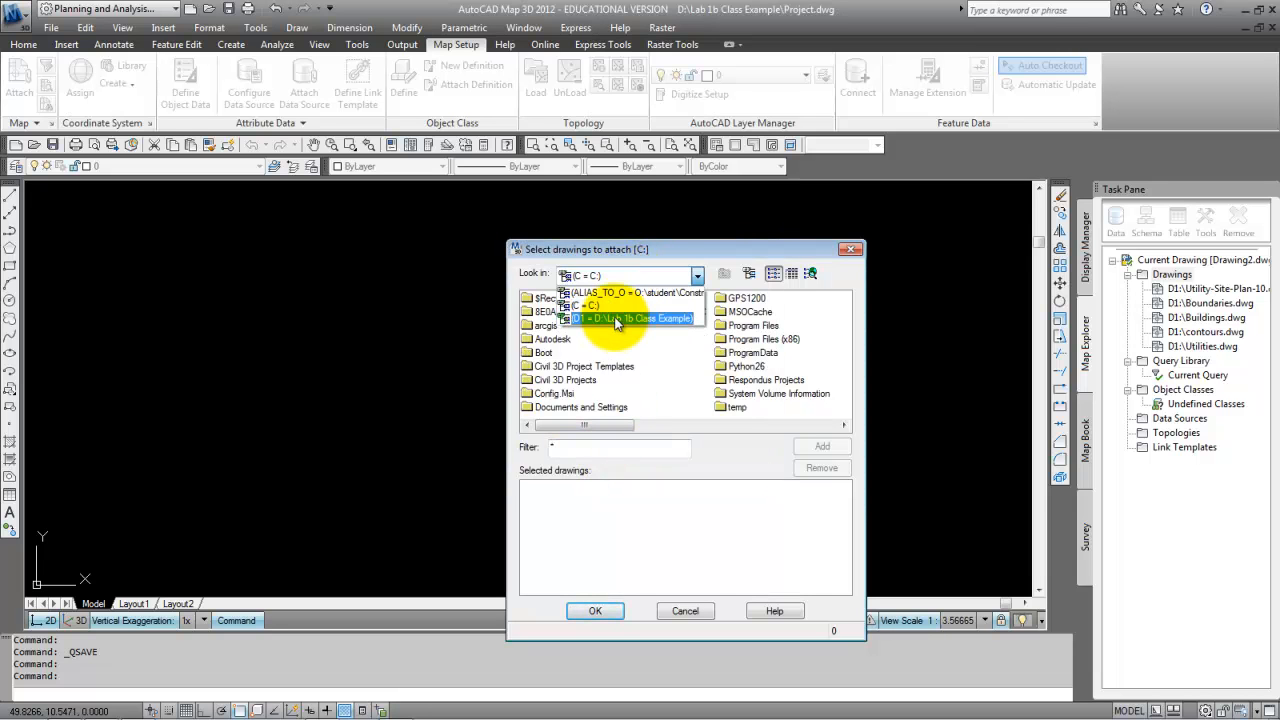
pyautogui.click(615, 320)
pyautogui.click(607, 277)
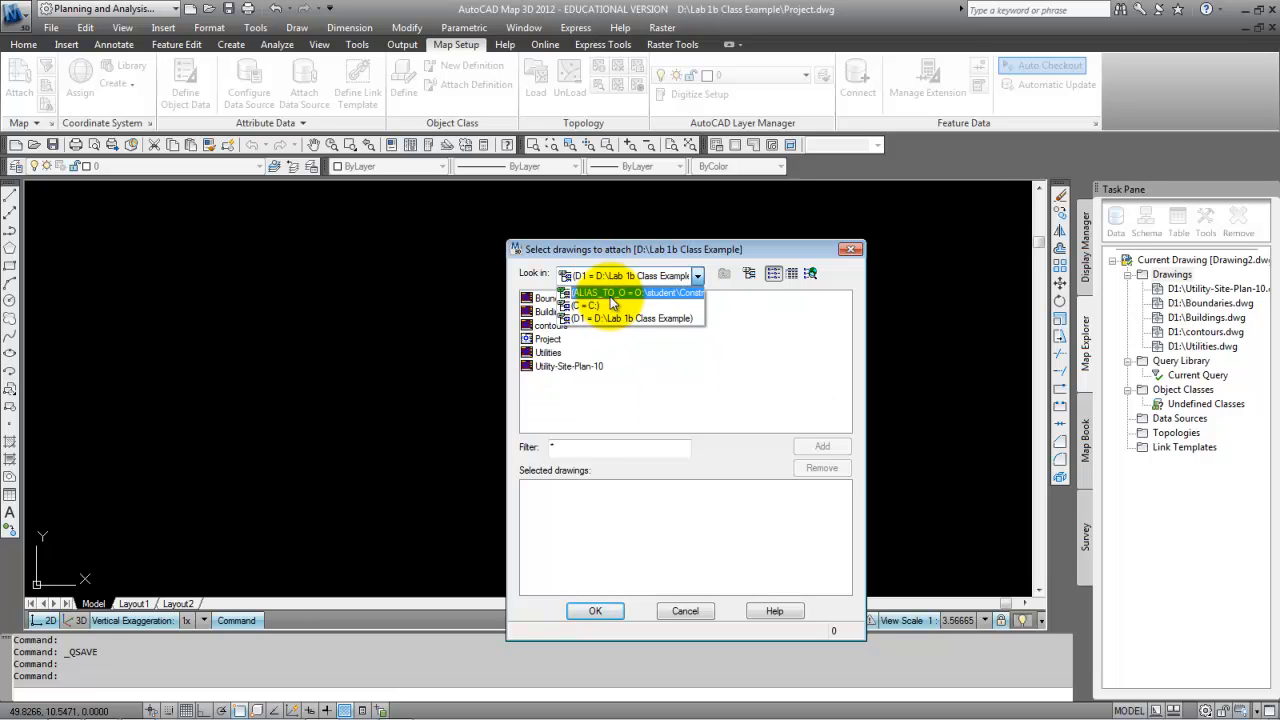
pyautogui.click(610, 293)
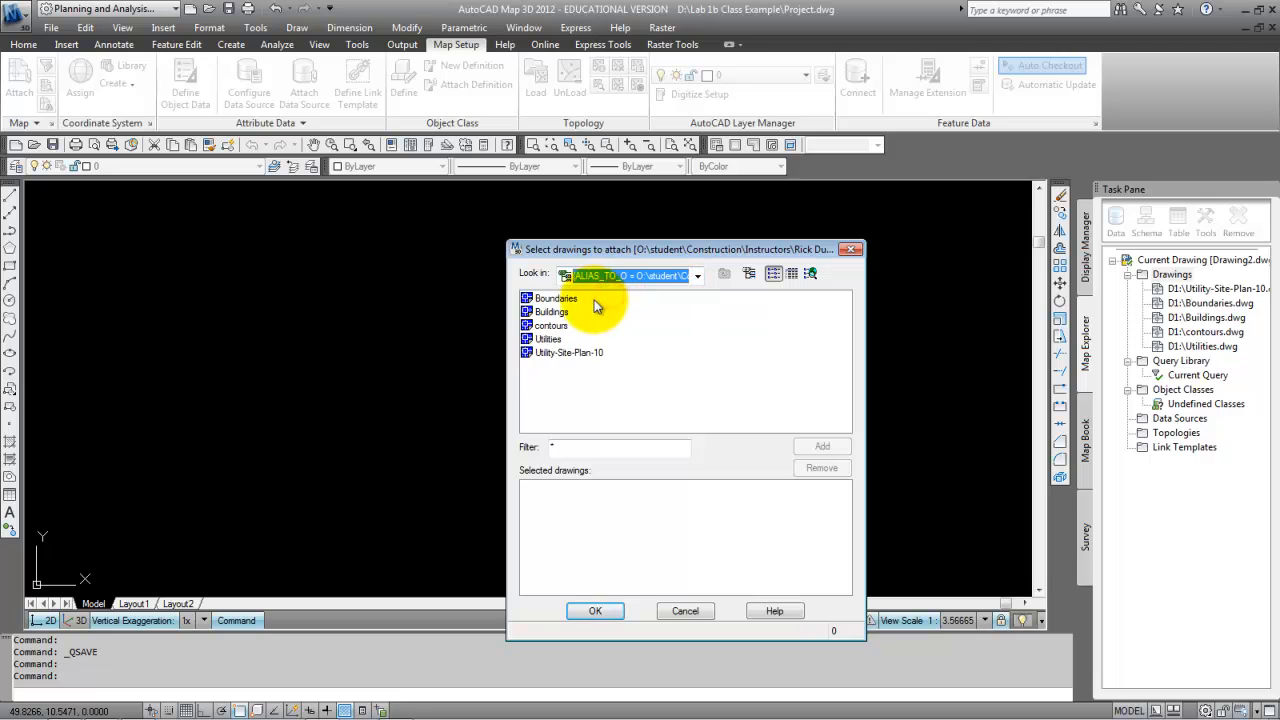
pyautogui.click(607, 277)
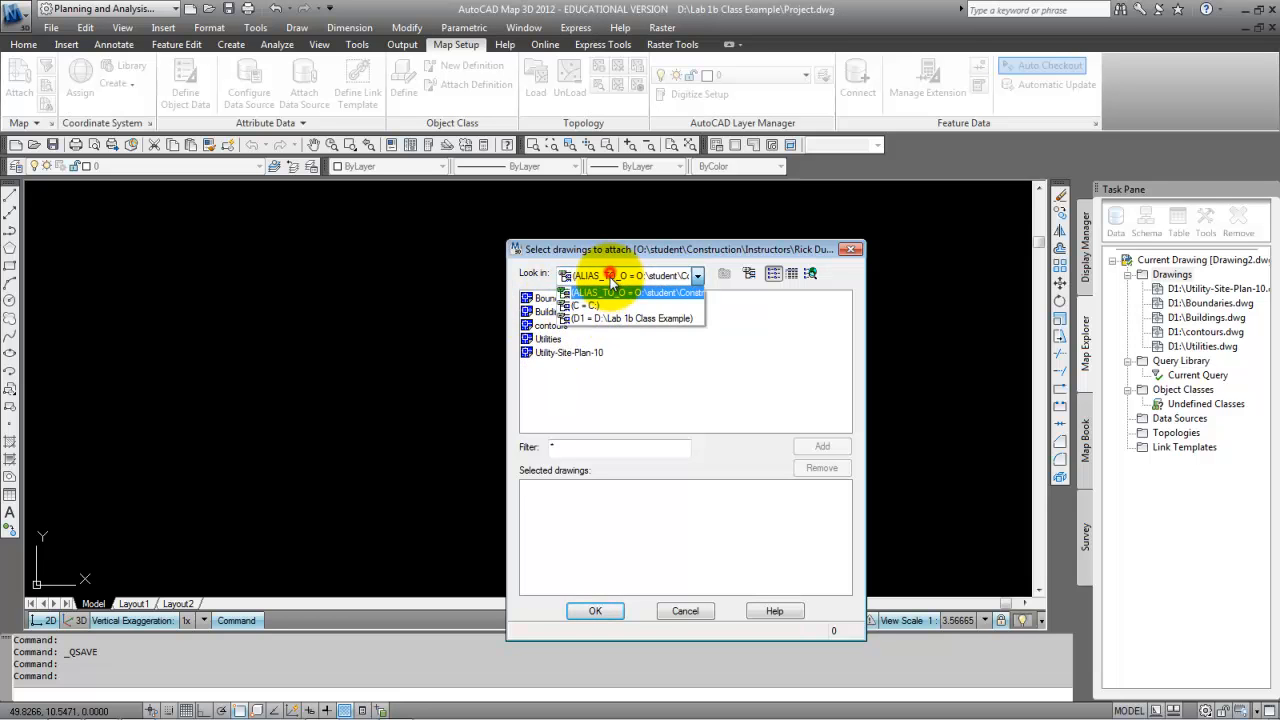
pyautogui.click(602, 317)
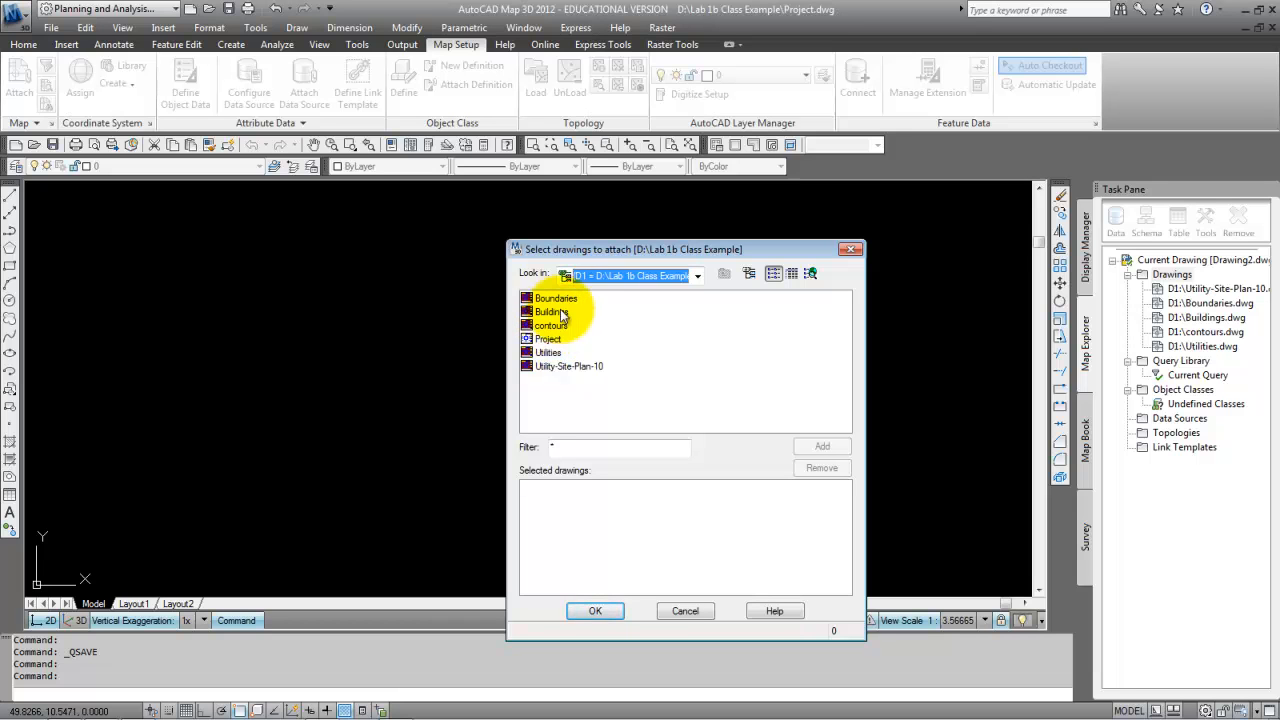
pyautogui.click(566, 276)
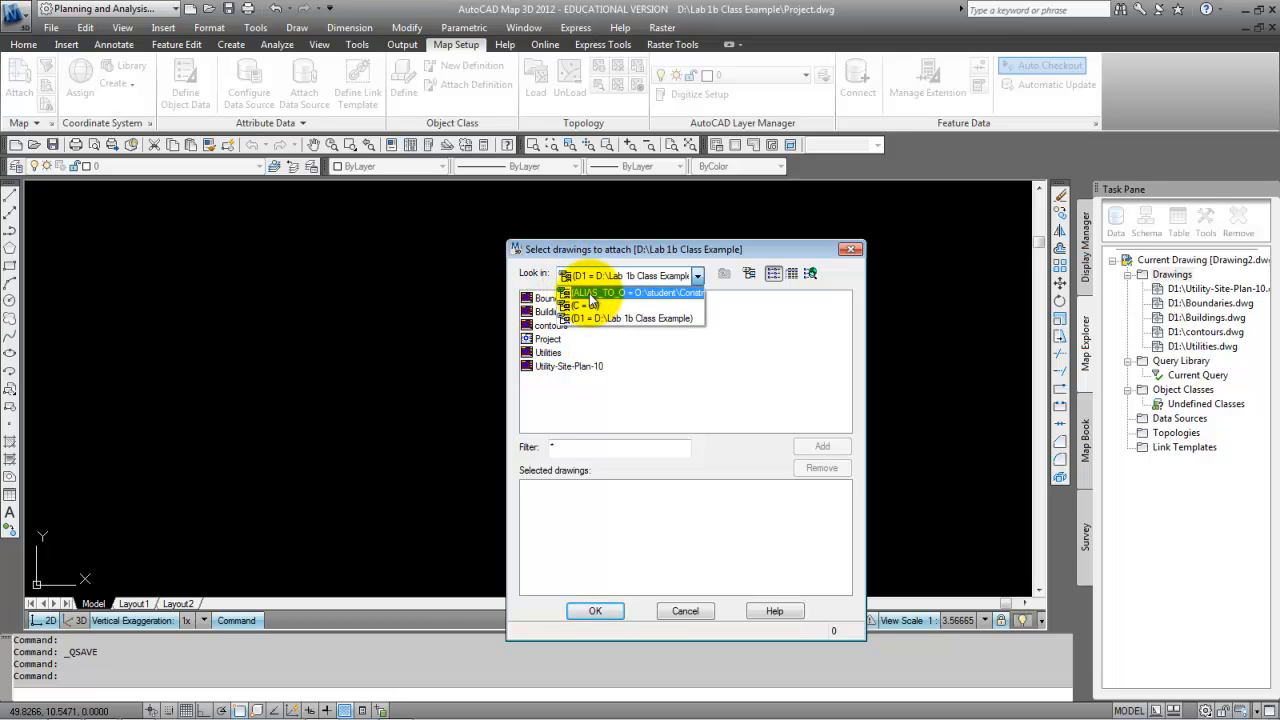
pyautogui.click(590, 294)
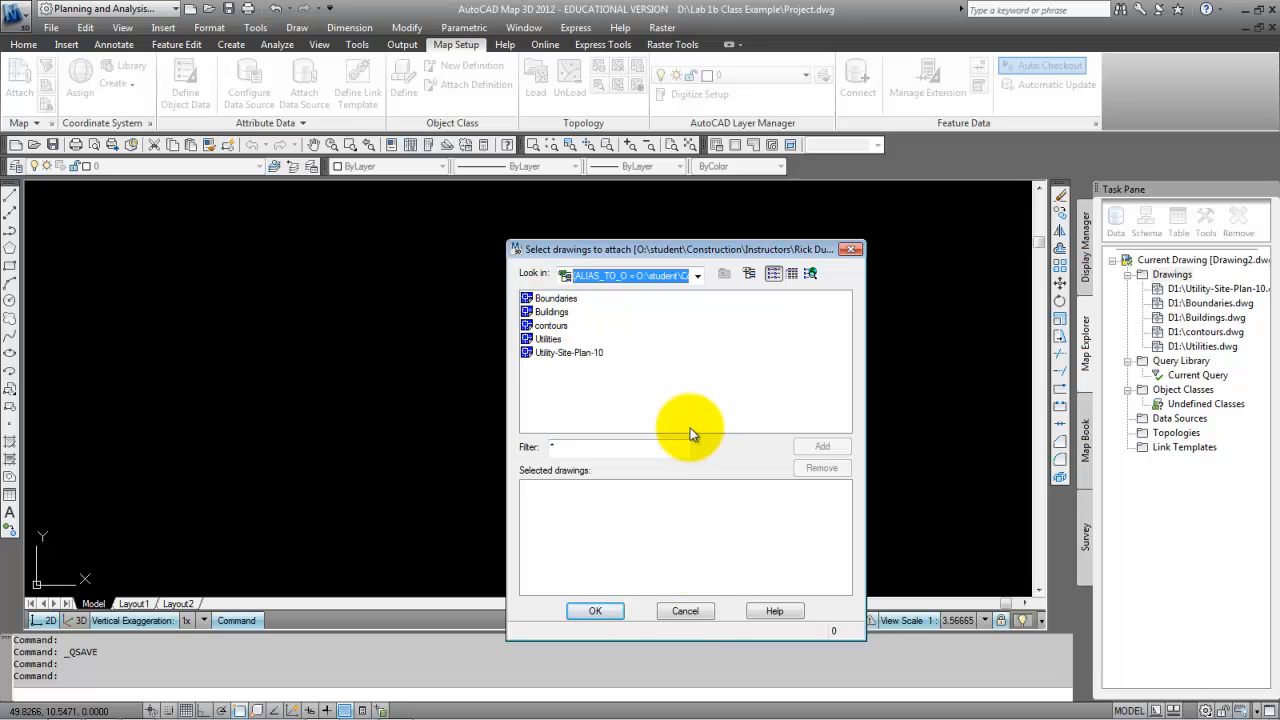
pyautogui.click(686, 611)
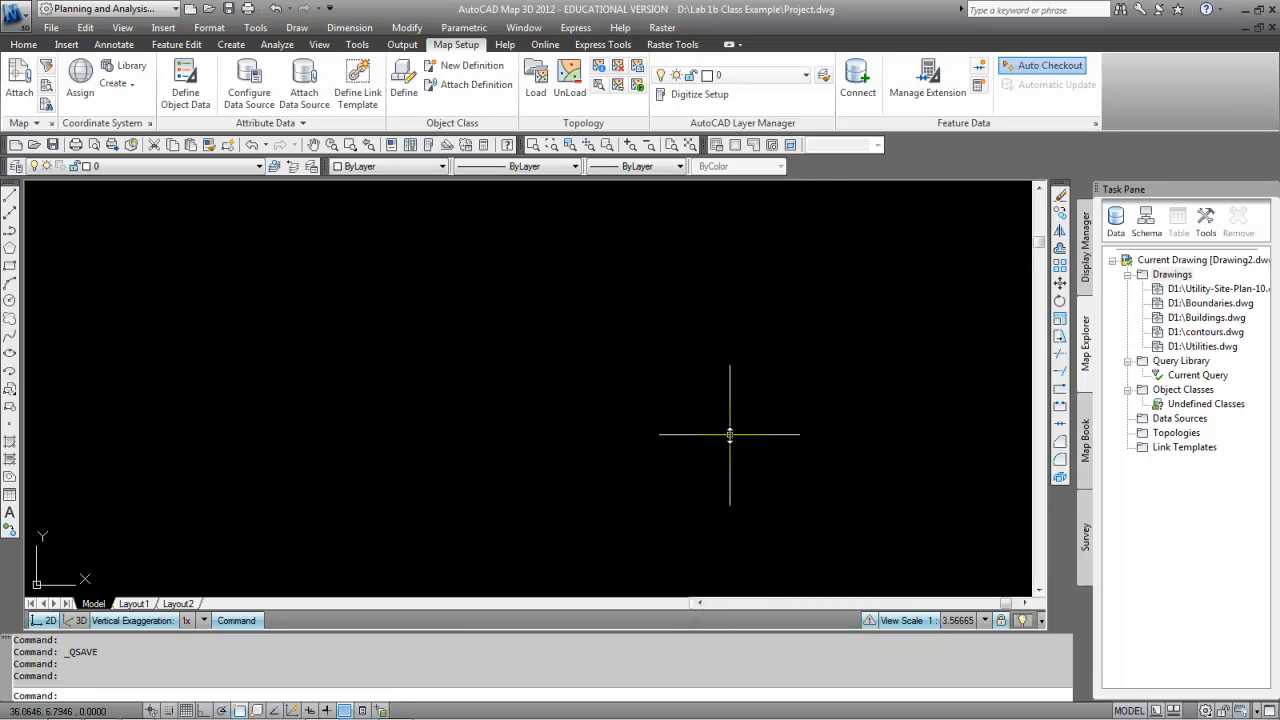